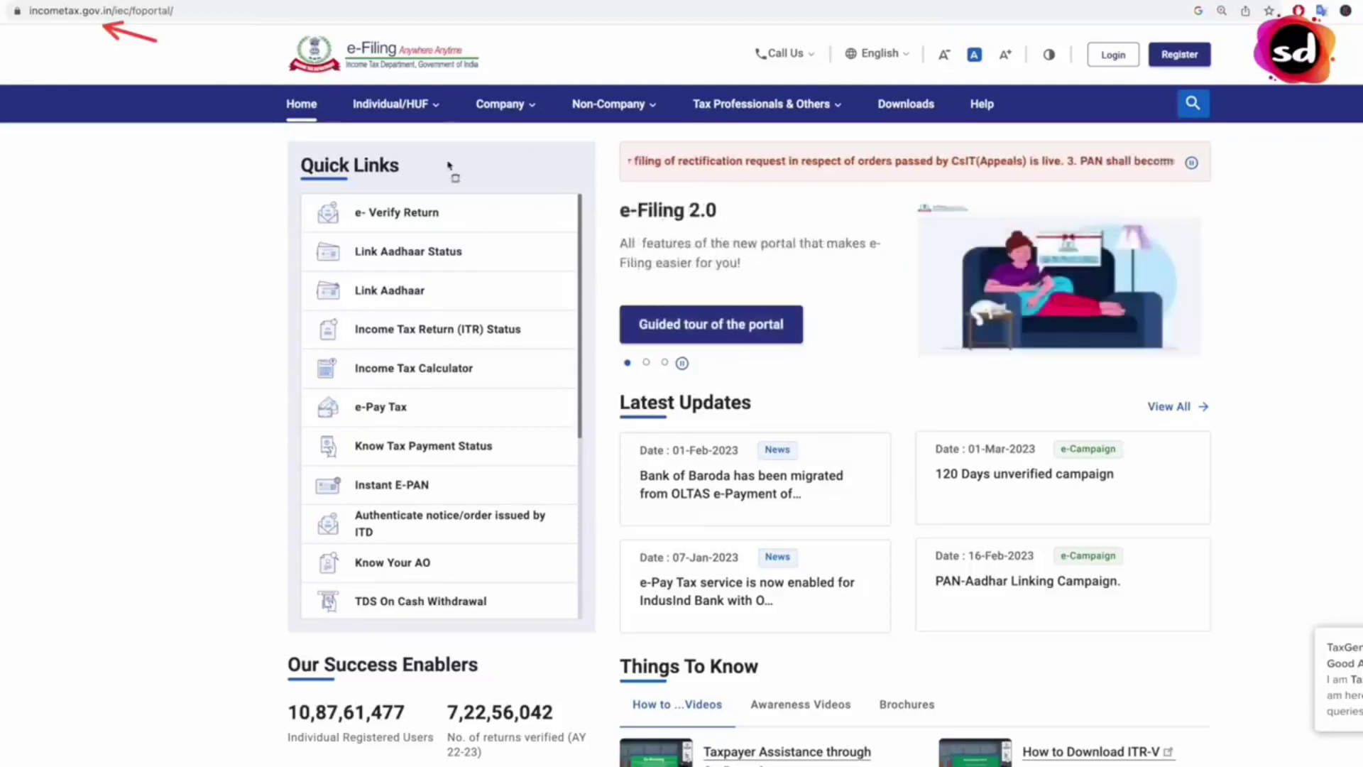
- Open the Link Aadhaar Status check from the home page's Quick Links
left_click_drag(292, 146, 449, 181)
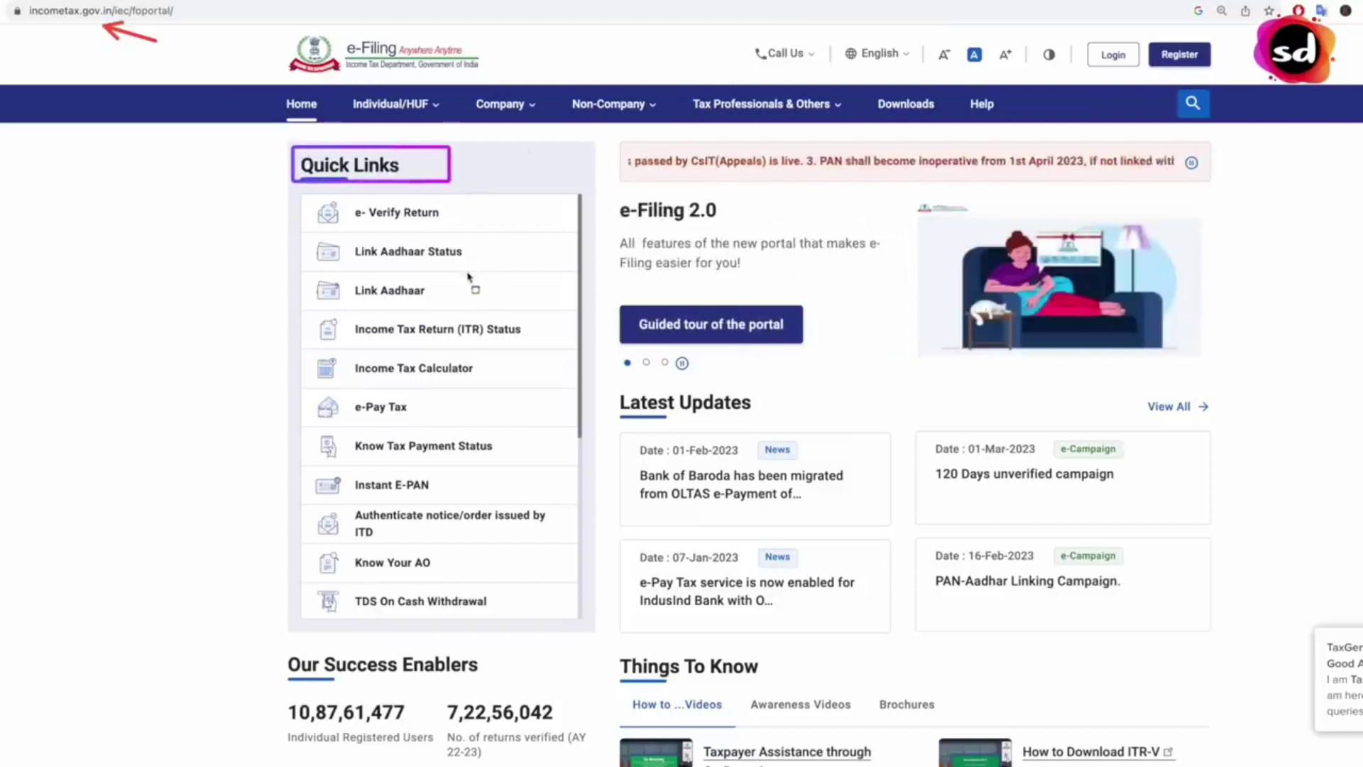
mouse_move(305, 272)
left_mouse_down()
mouse_move(362, 305)
mouse_move(532, 310)
left_mouse_up()
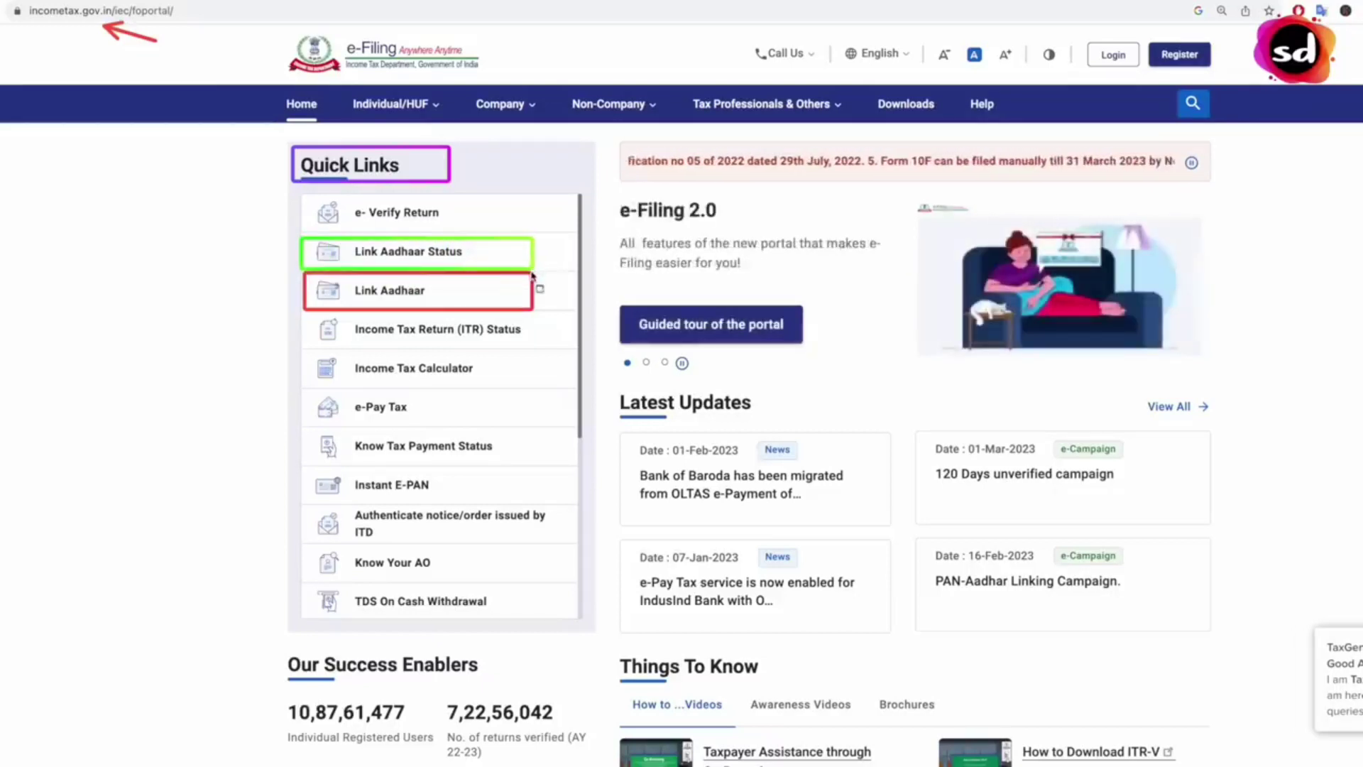
left_click(461, 262)
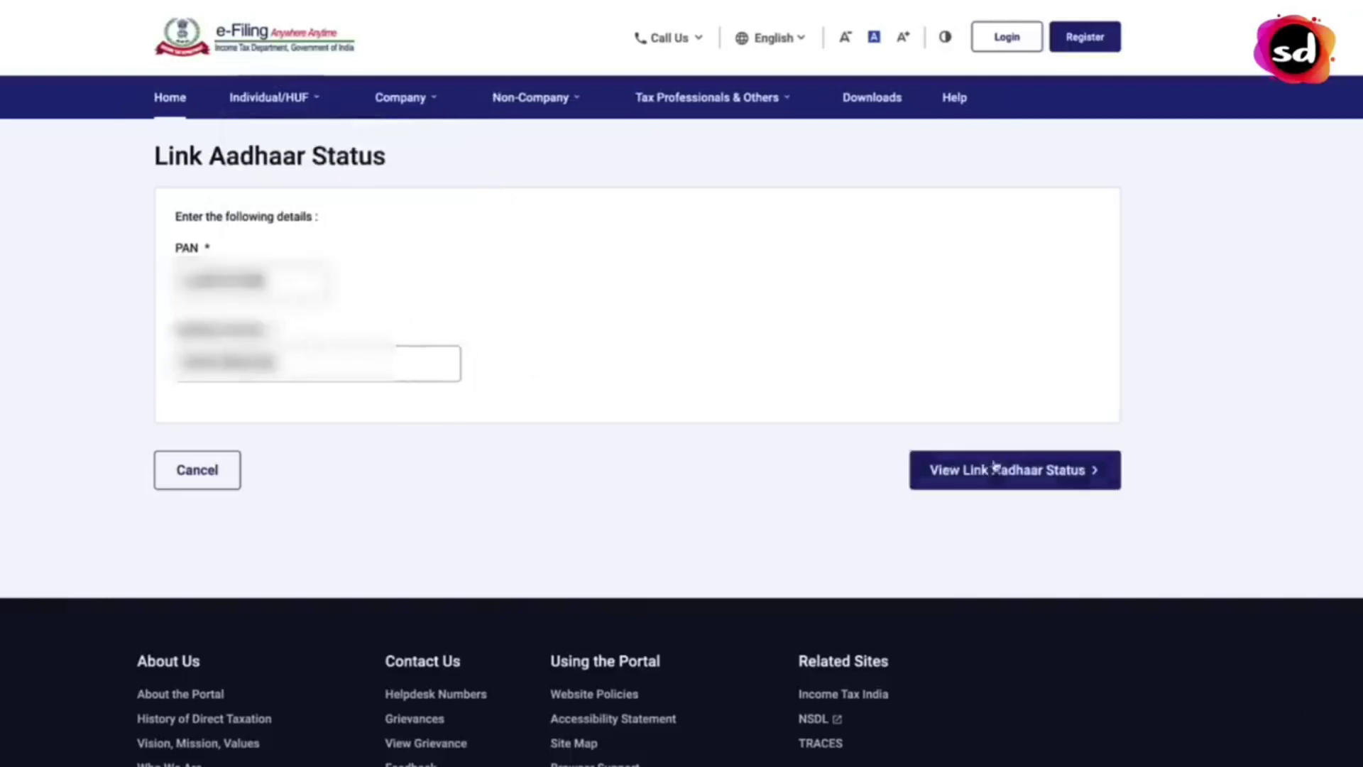
- View the PAN's Aadhaar link status and highlight the 'PAN not linked with Aadhaar' message
left_click(1035, 482)
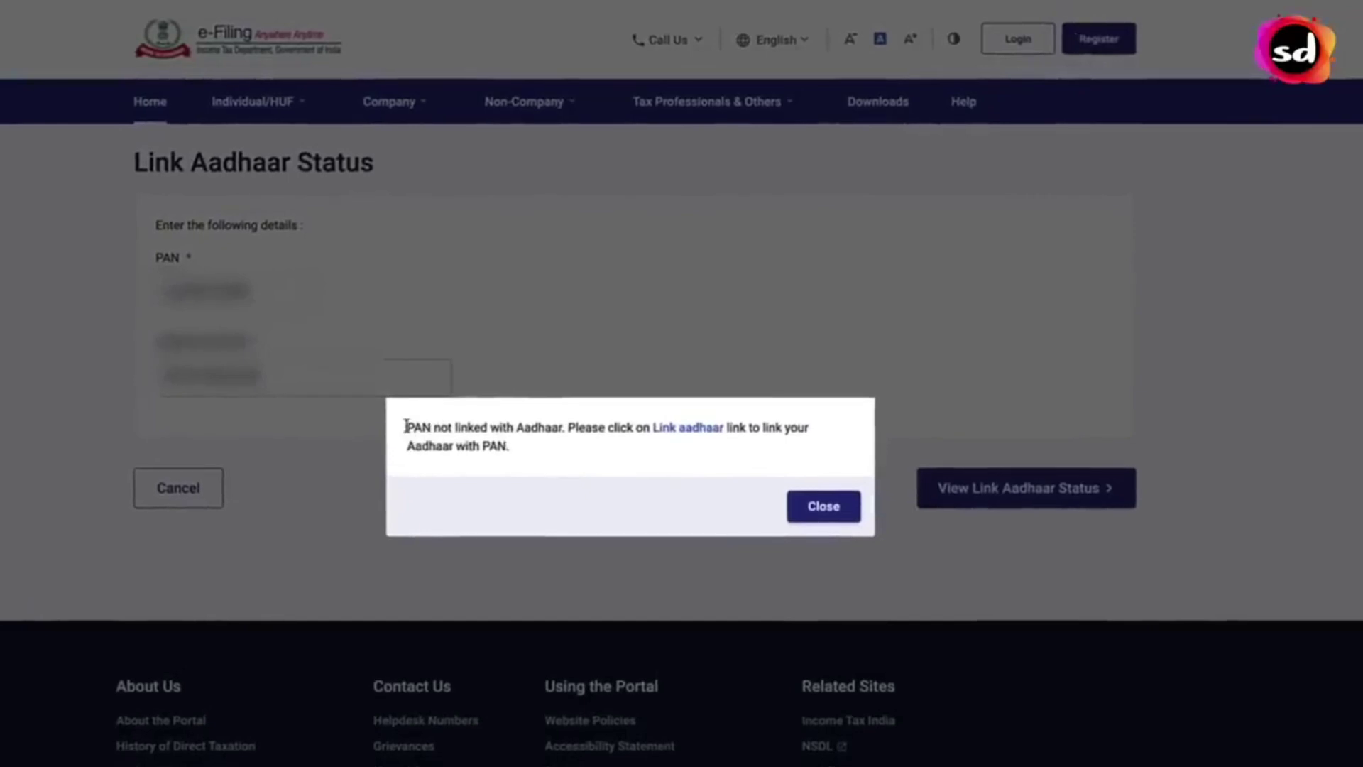
left_click_drag(406, 428, 565, 429)
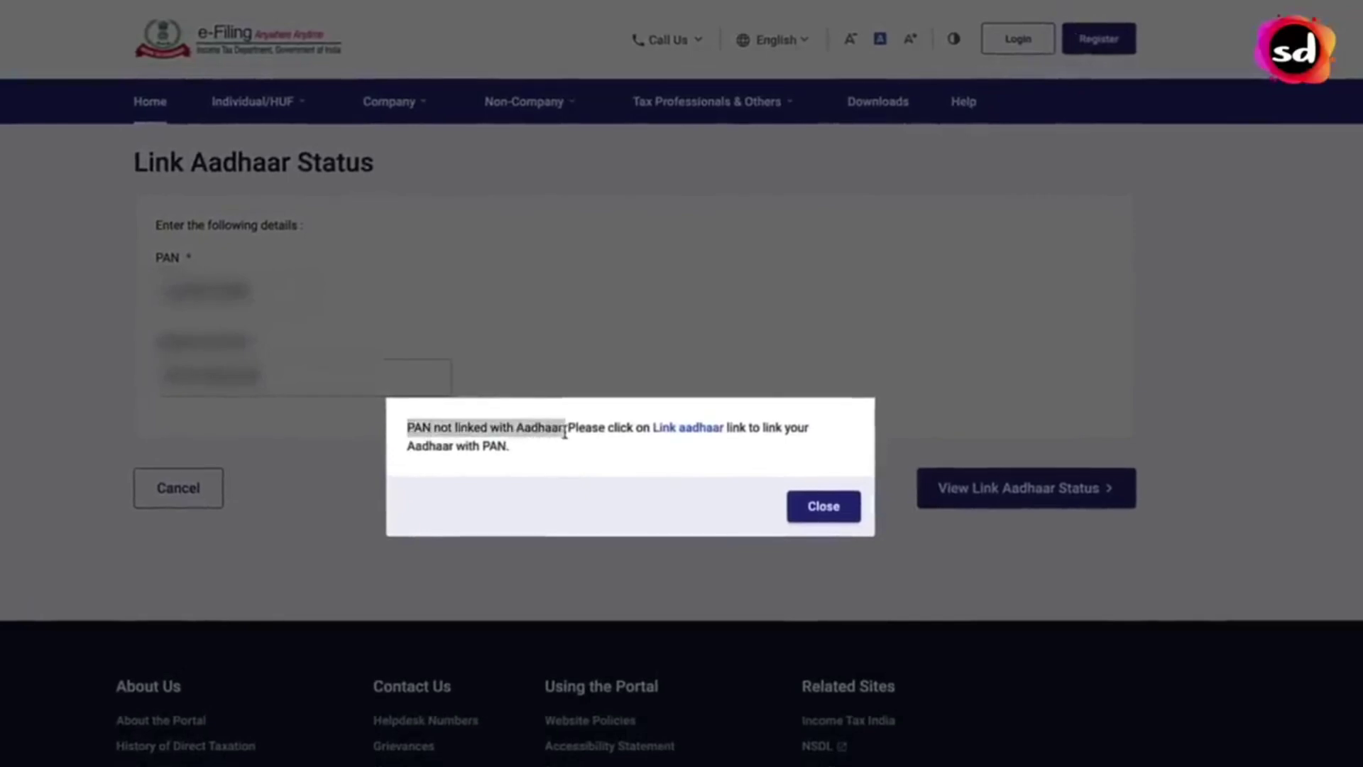
left_click(612, 472)
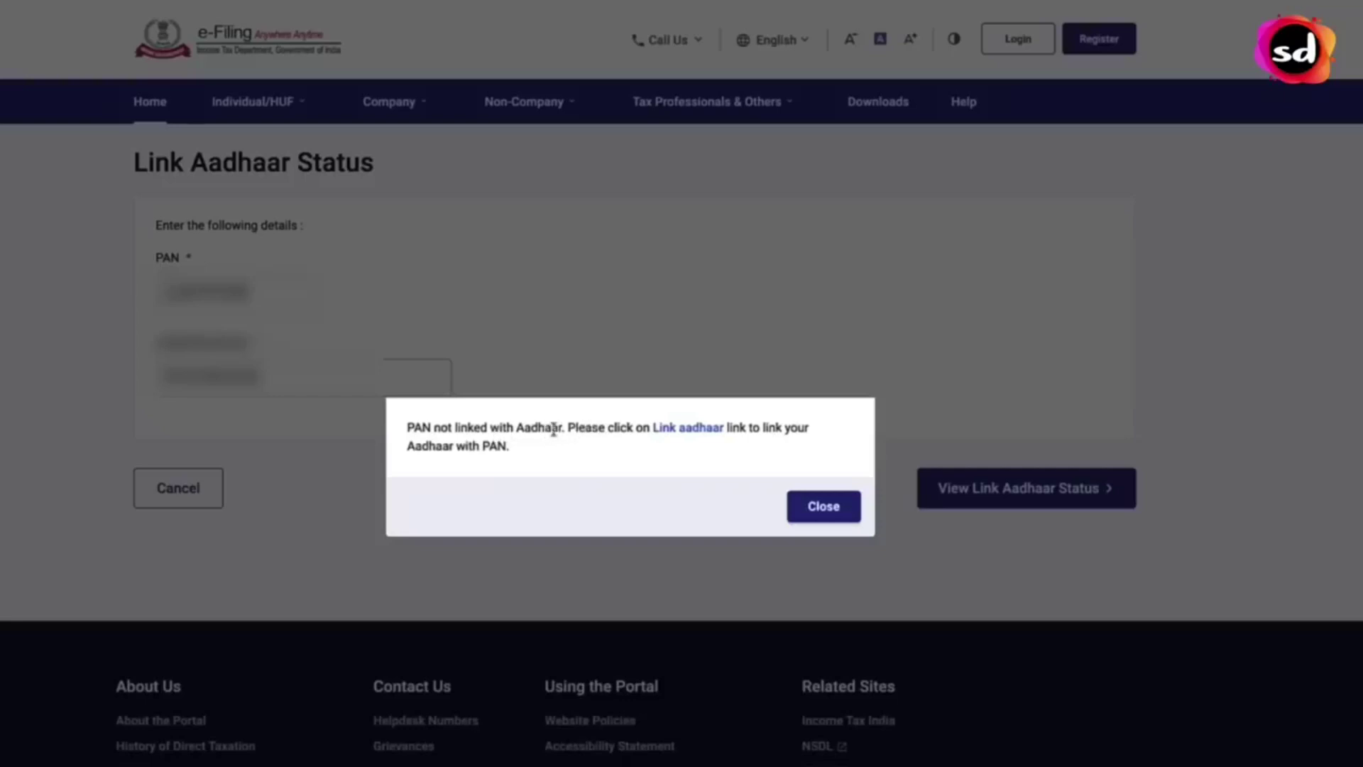
left_click_drag(567, 429, 421, 423)
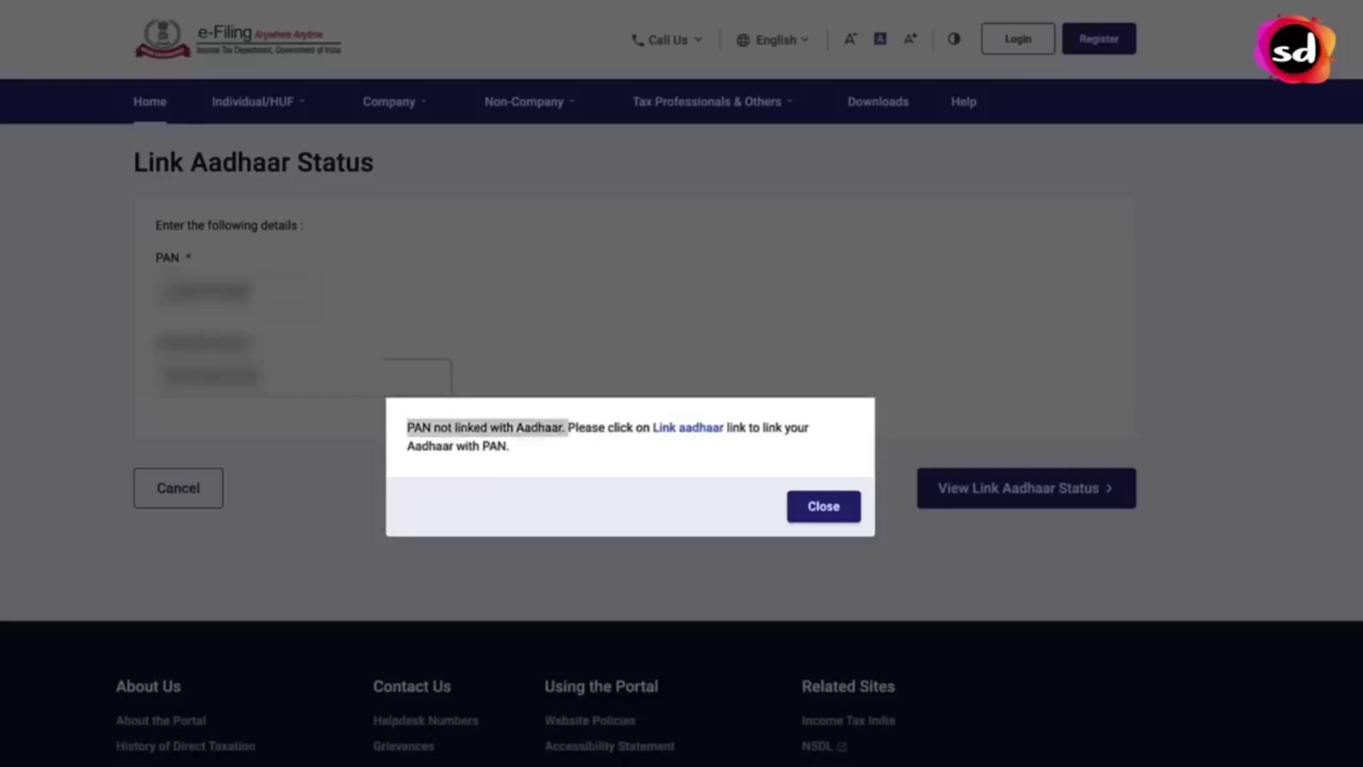
left_click(617, 458)
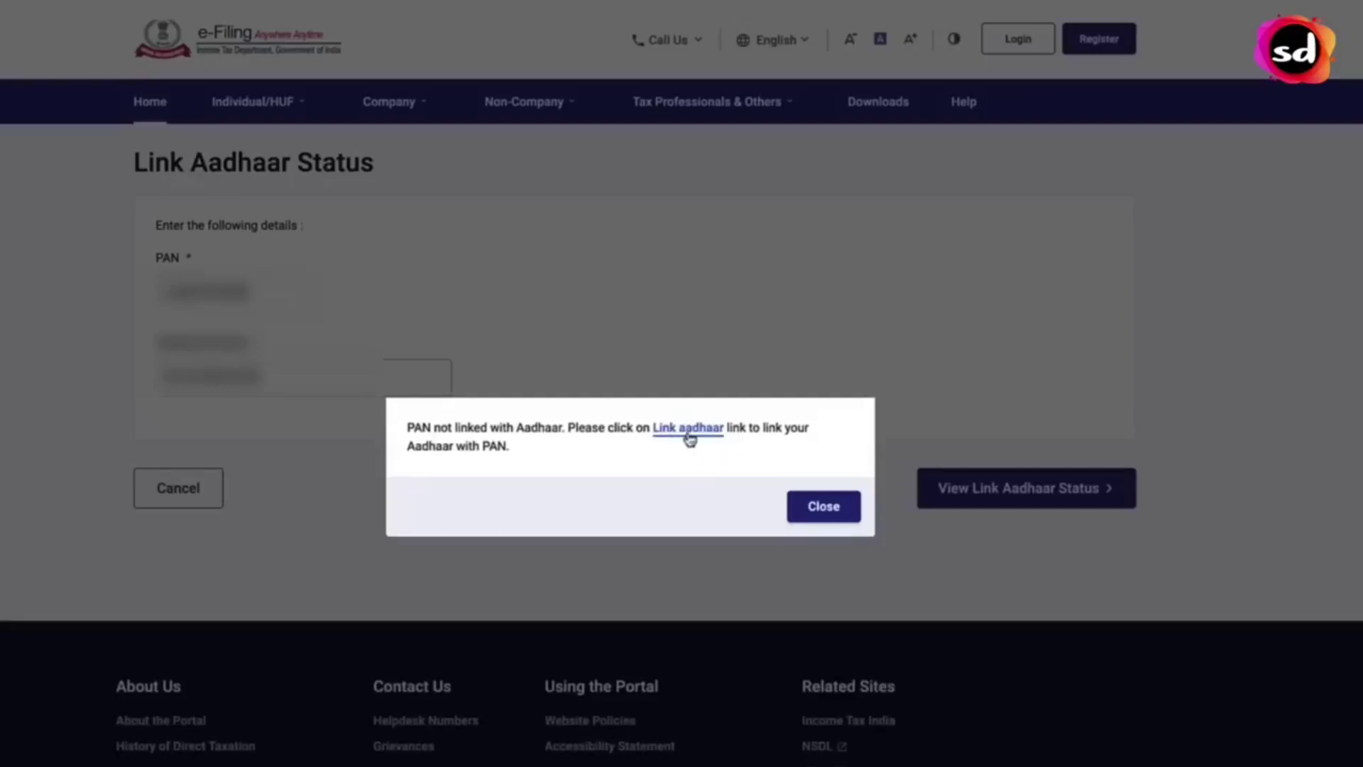
- Go to the Link Aadhaar request form and highlight the Rs. 1000 fee information
left_click(688, 436)
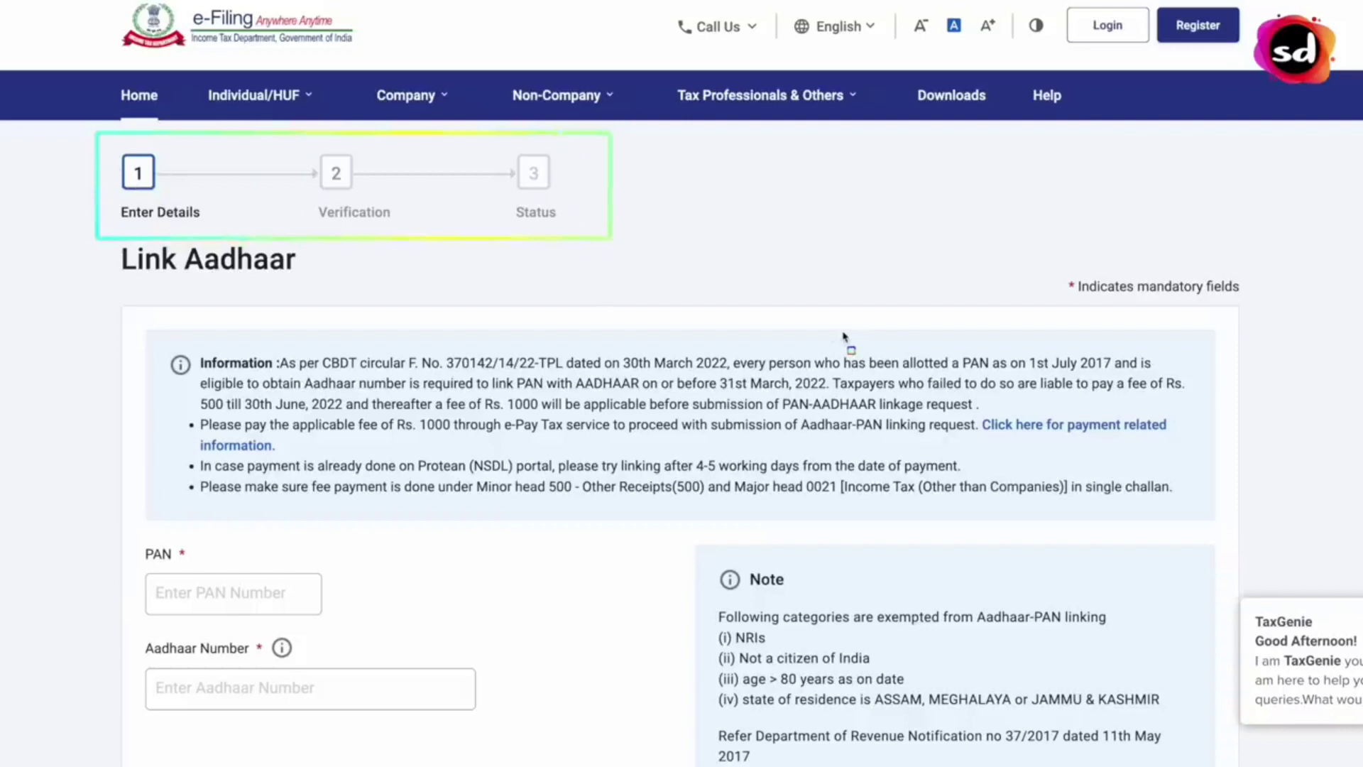
scroll(840, 336, "down", 1)
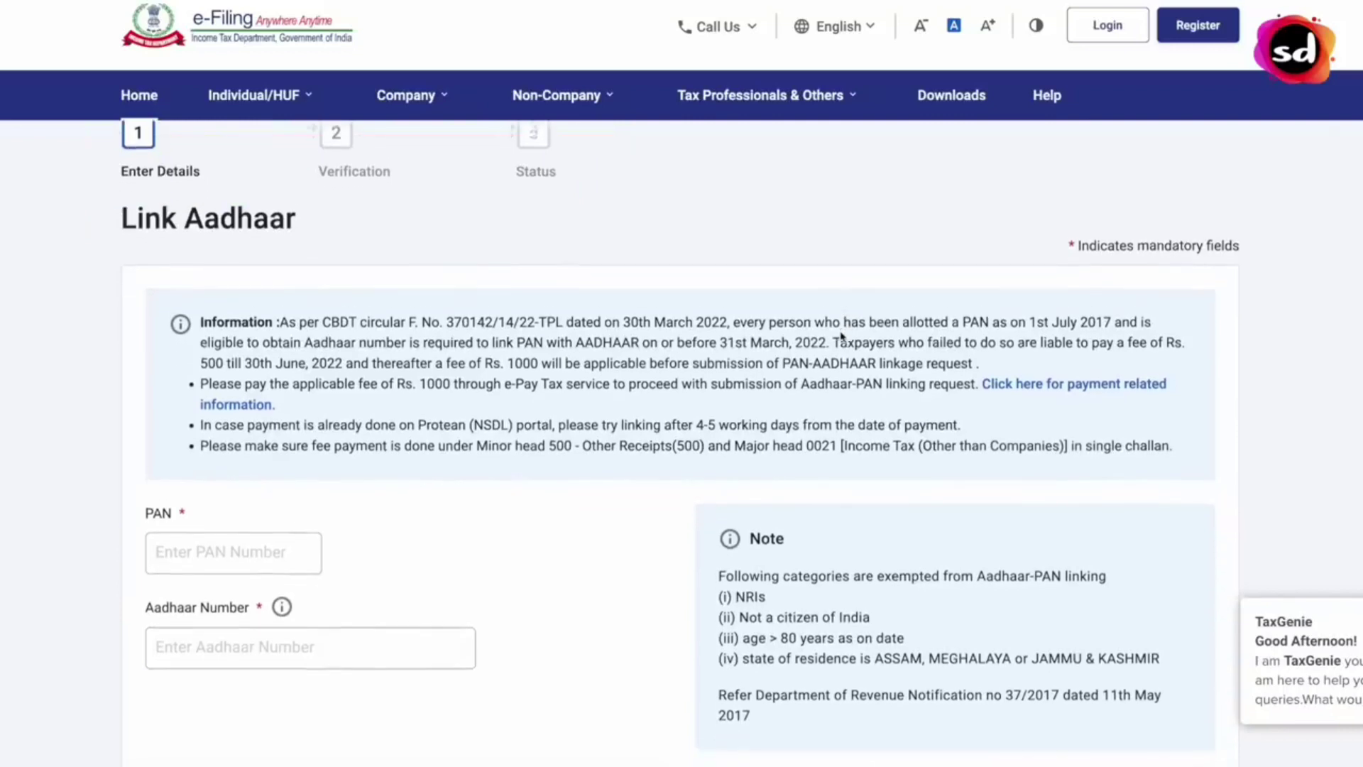
scroll(841, 337, "down", 1)
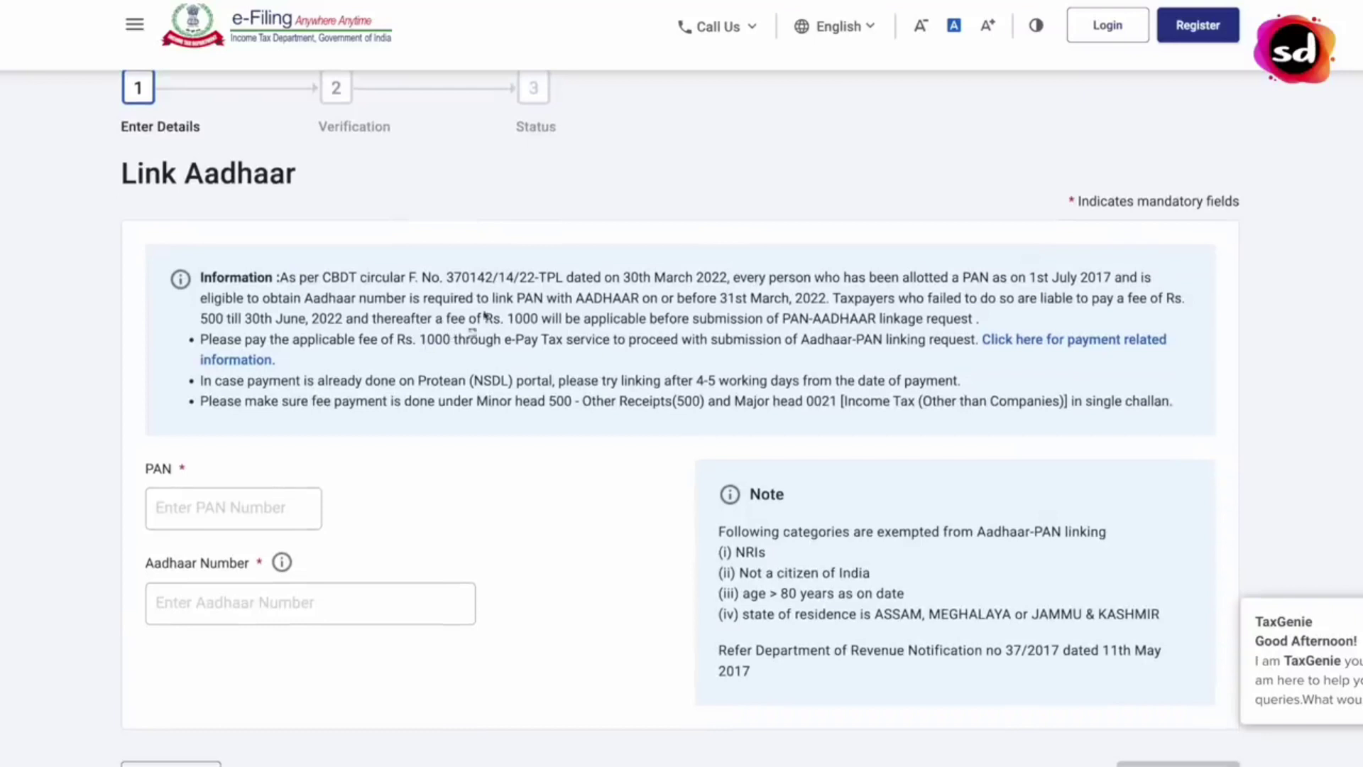
mouse_move(440, 307)
left_mouse_down()
mouse_move(463, 330)
mouse_move(712, 337)
left_mouse_up()
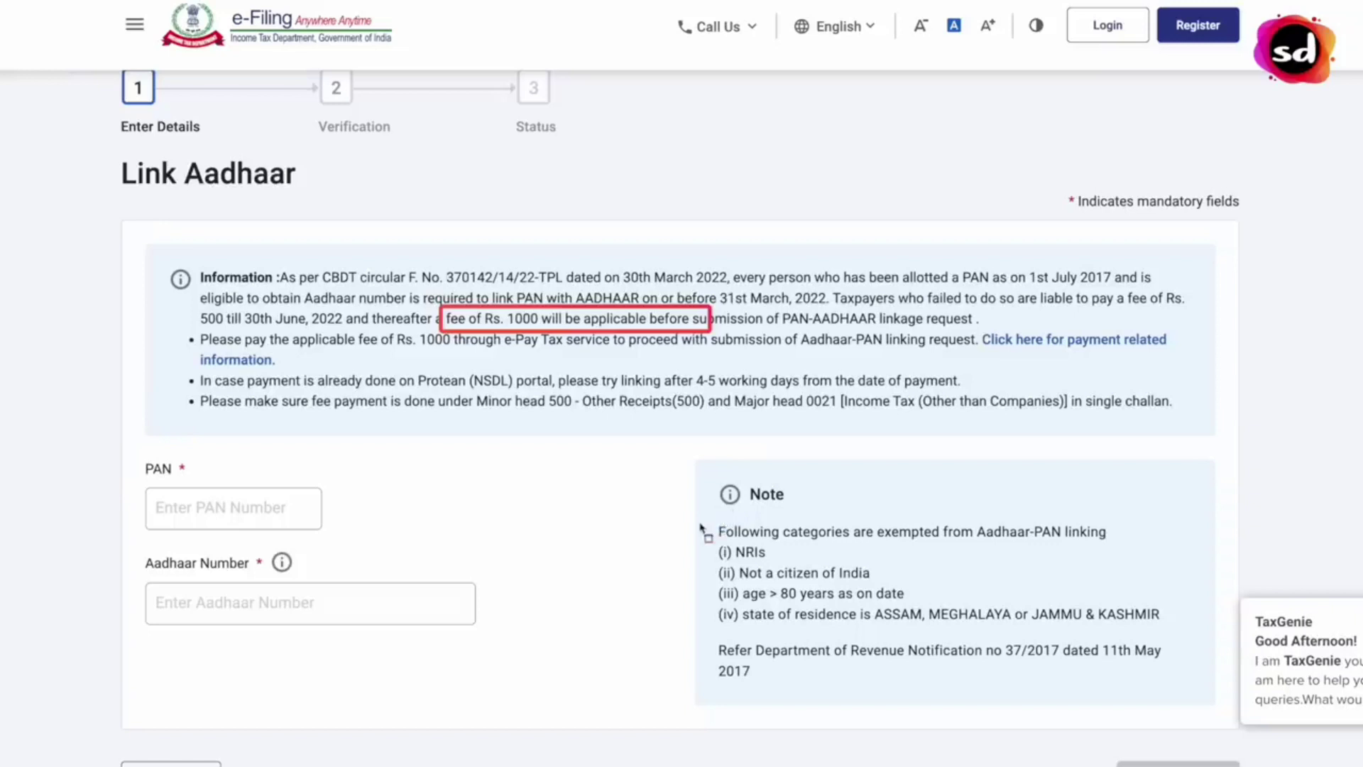
- Highlight the lines of the exemption Note and scroll further down the form
left_click_drag(709, 538, 802, 562)
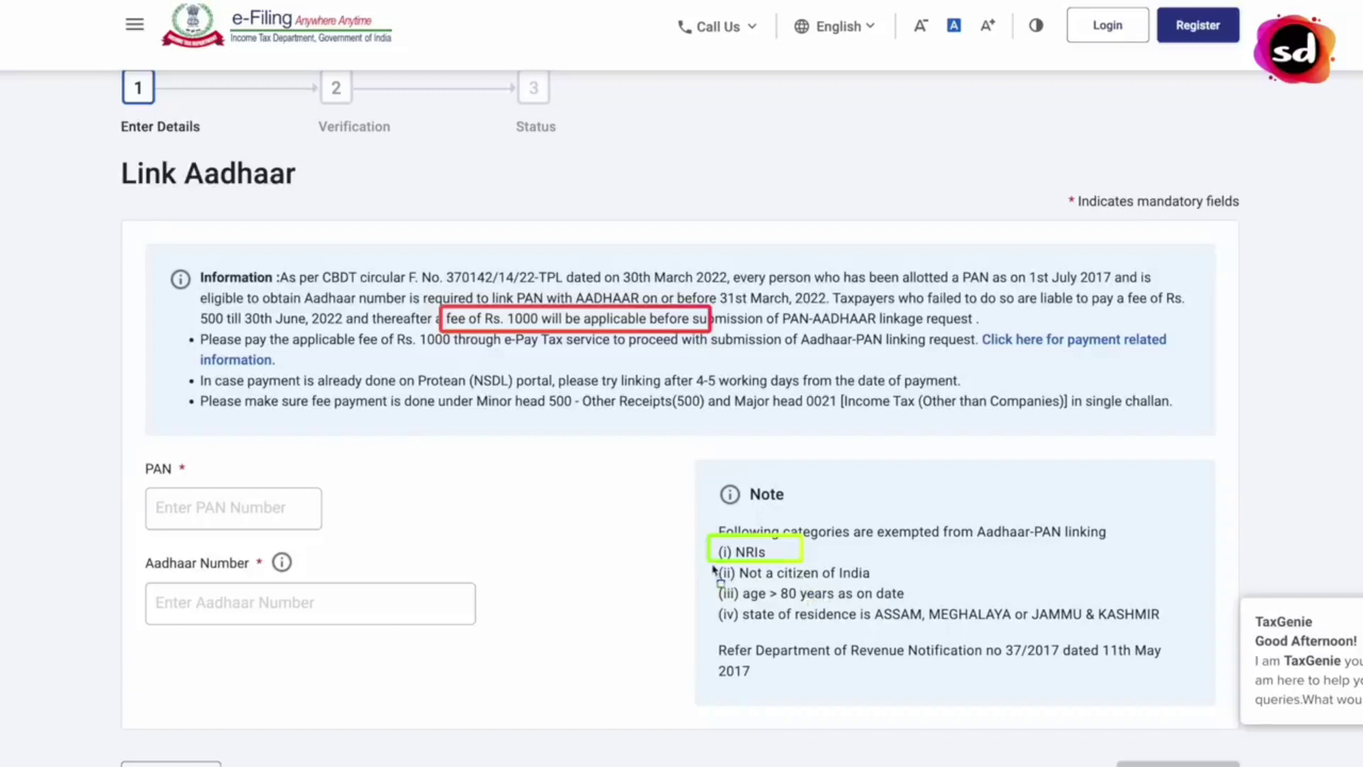
left_click_drag(713, 568, 885, 586)
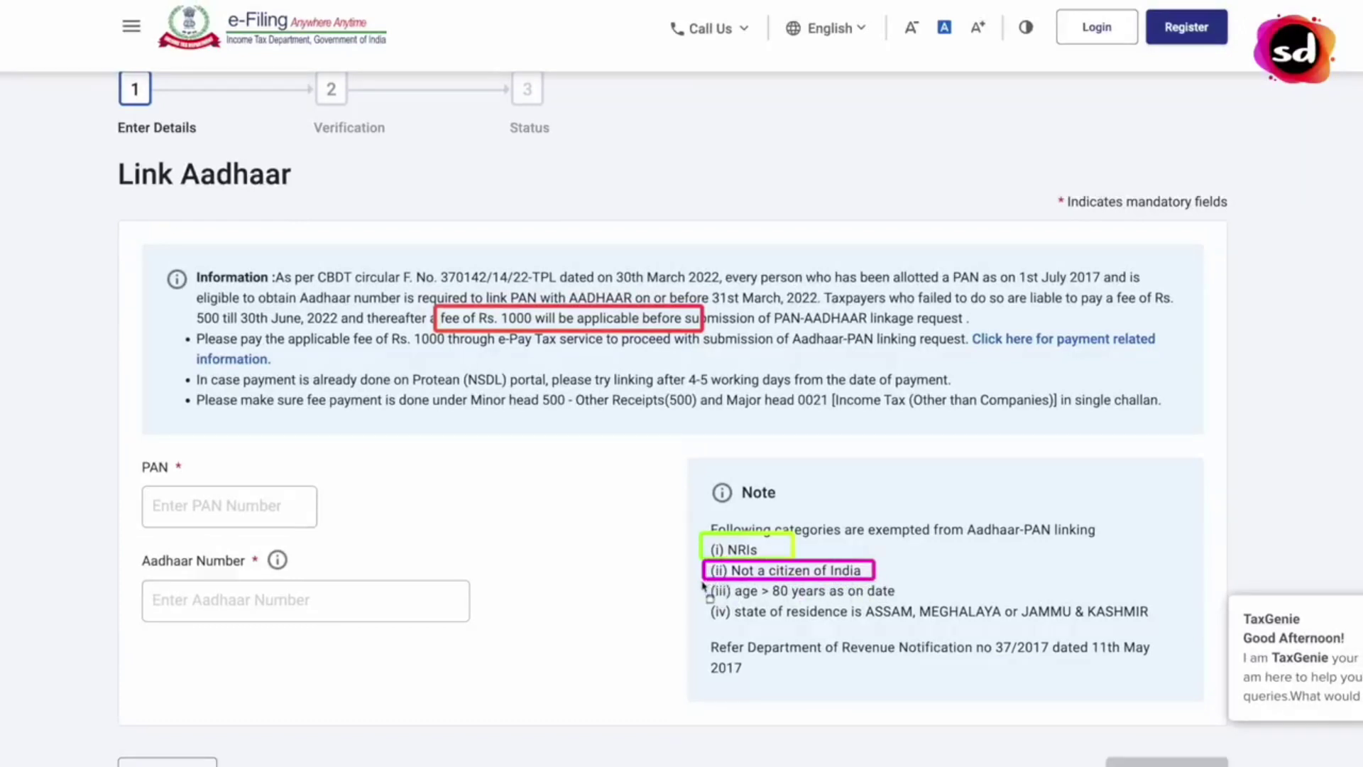
left_click_drag(703, 582, 906, 605)
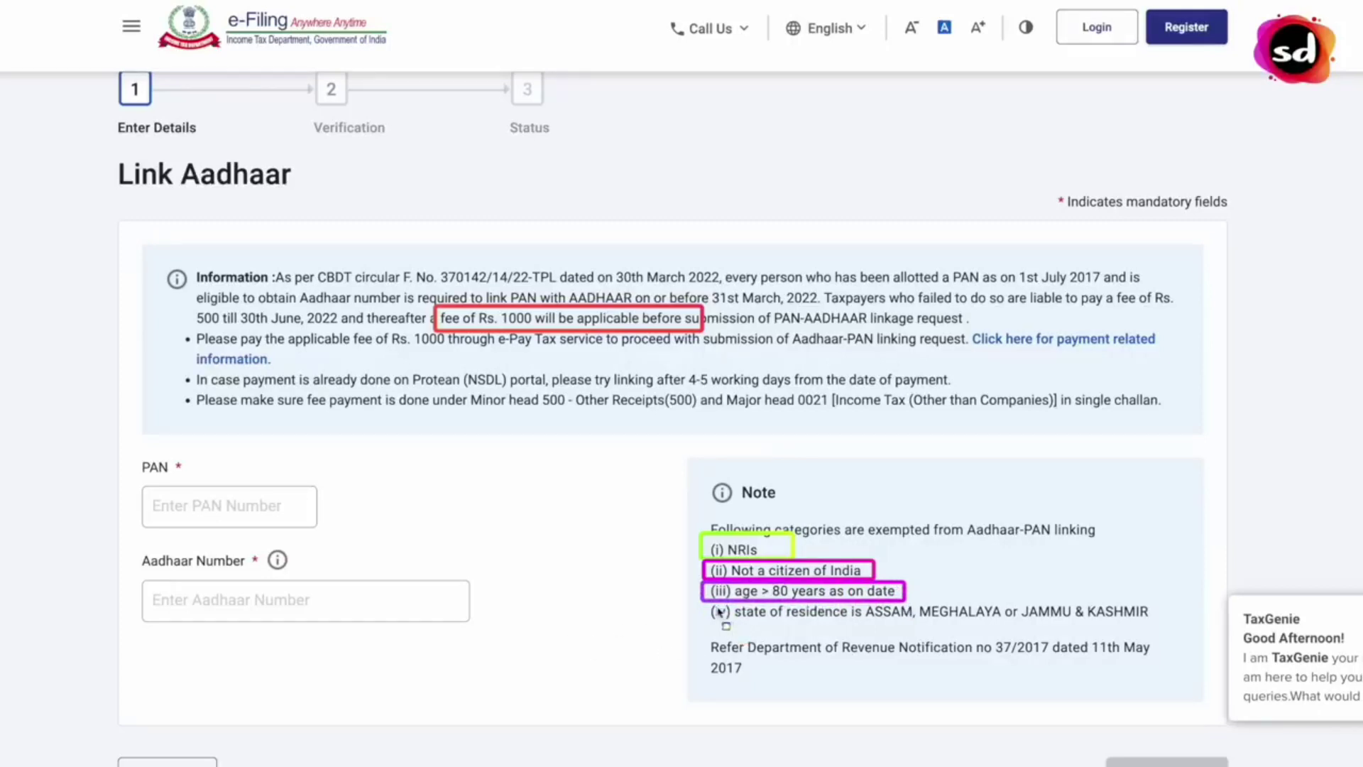
mouse_move(699, 603)
left_mouse_down()
mouse_move(737, 631)
mouse_move(1162, 623)
left_mouse_up()
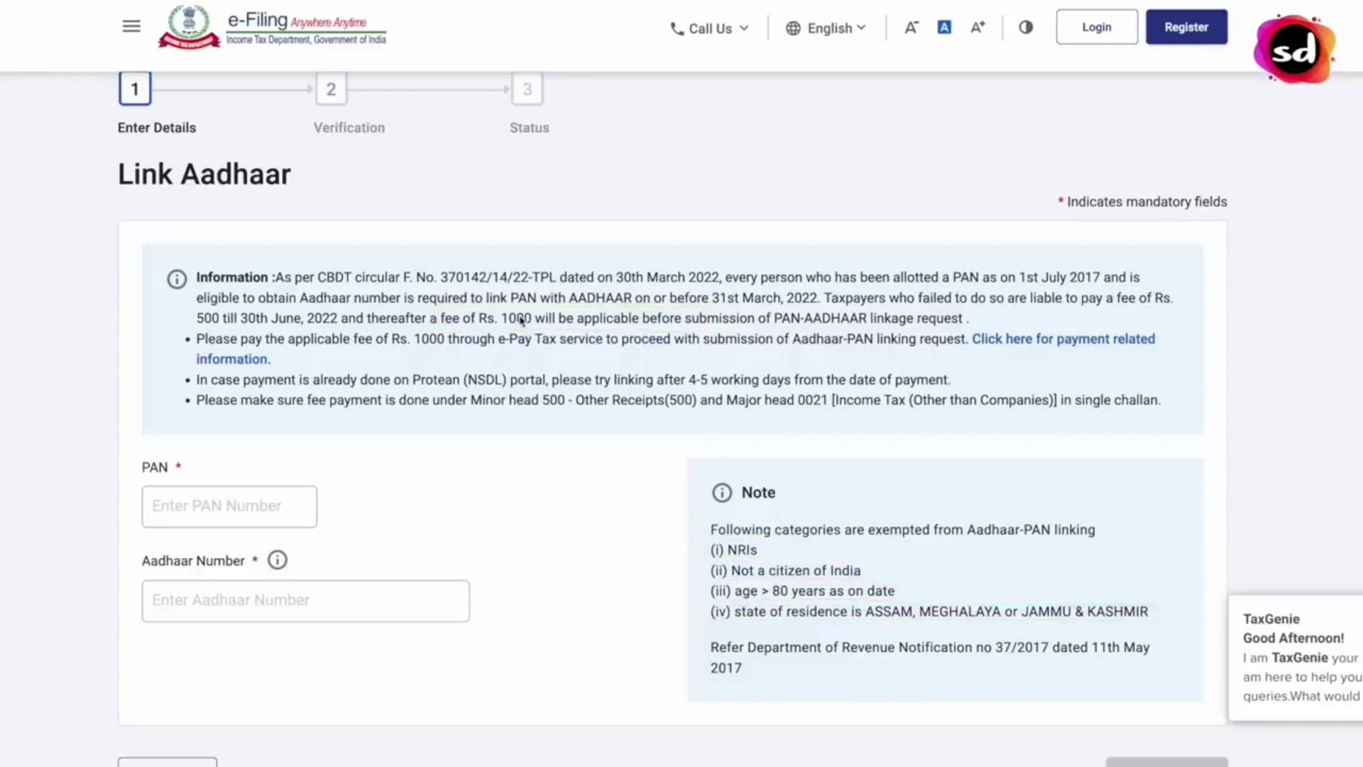
scroll(524, 331, "down", 1)
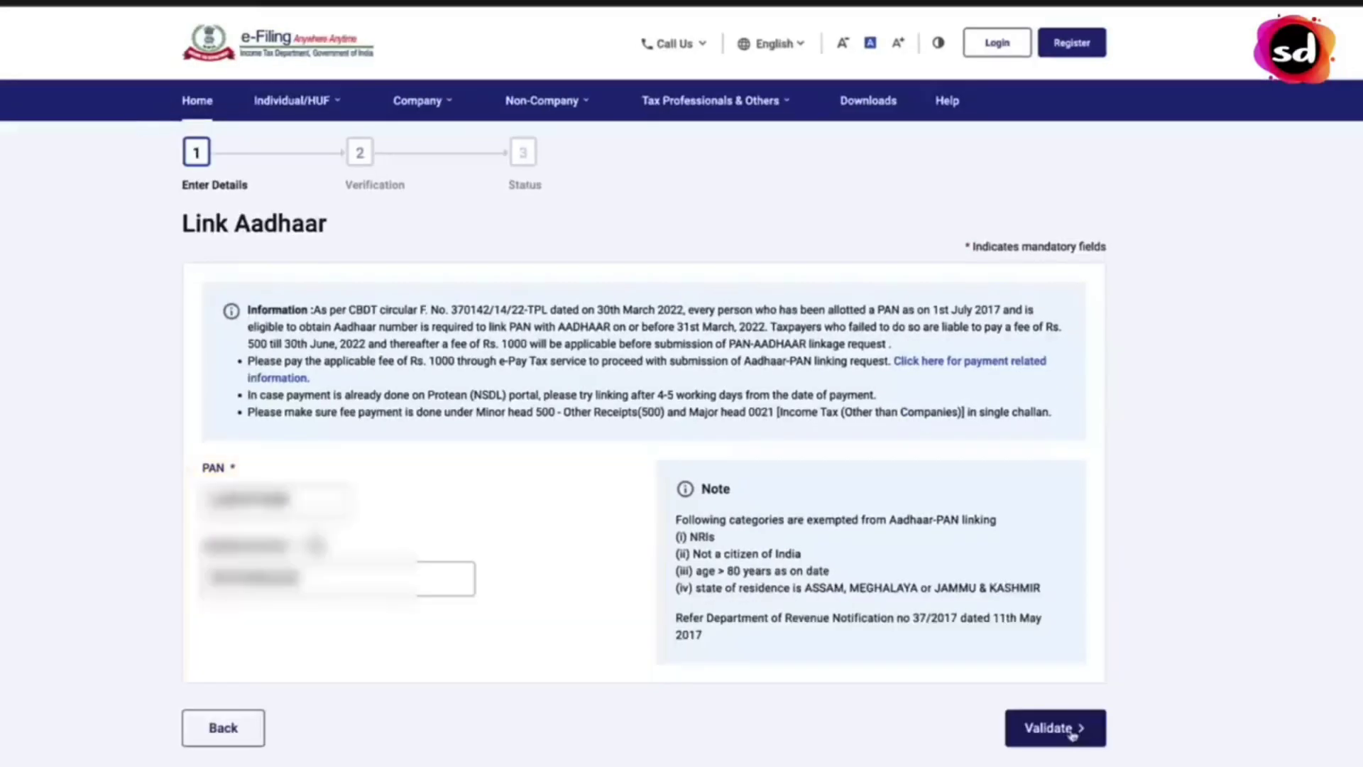
- Validate the PAN and Aadhaar details and highlight the 'Payment Details not found' message
left_click(1072, 734)
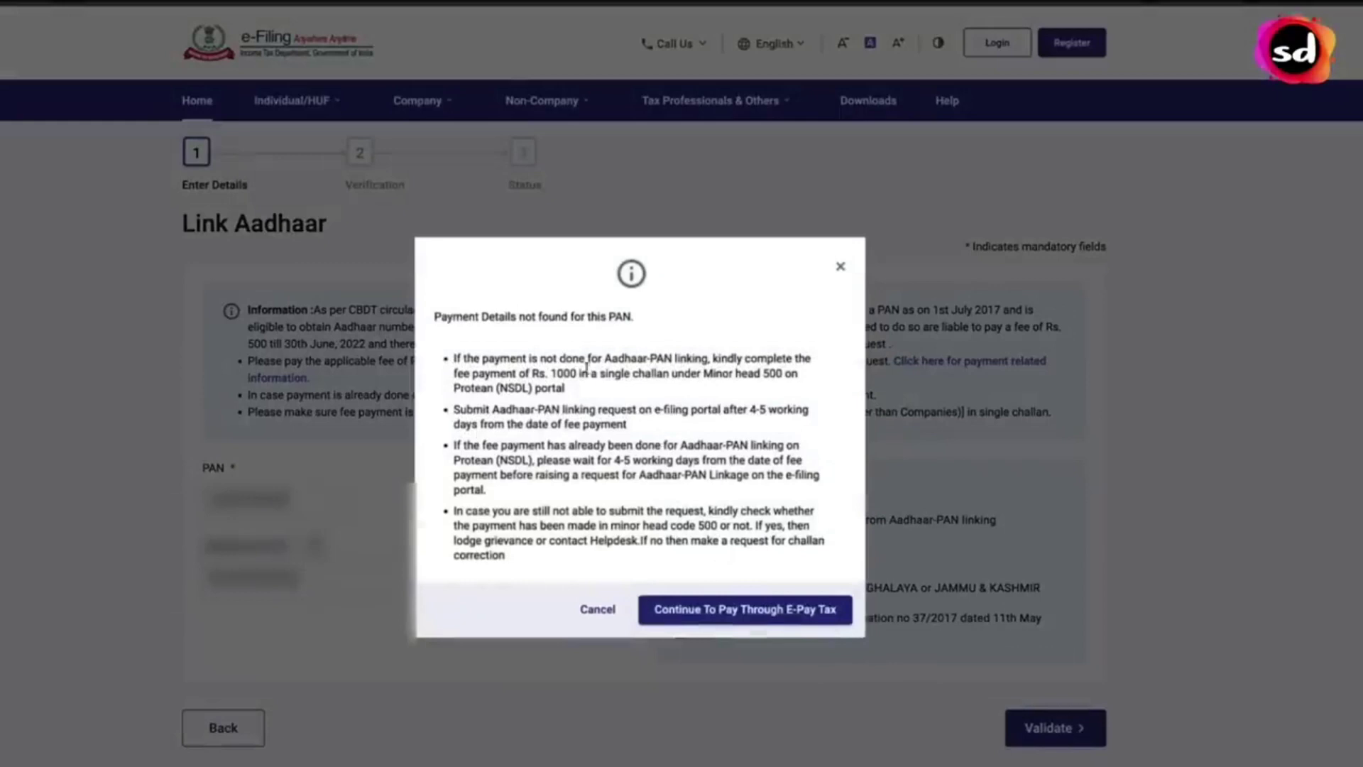
left_click_drag(637, 317, 430, 315)
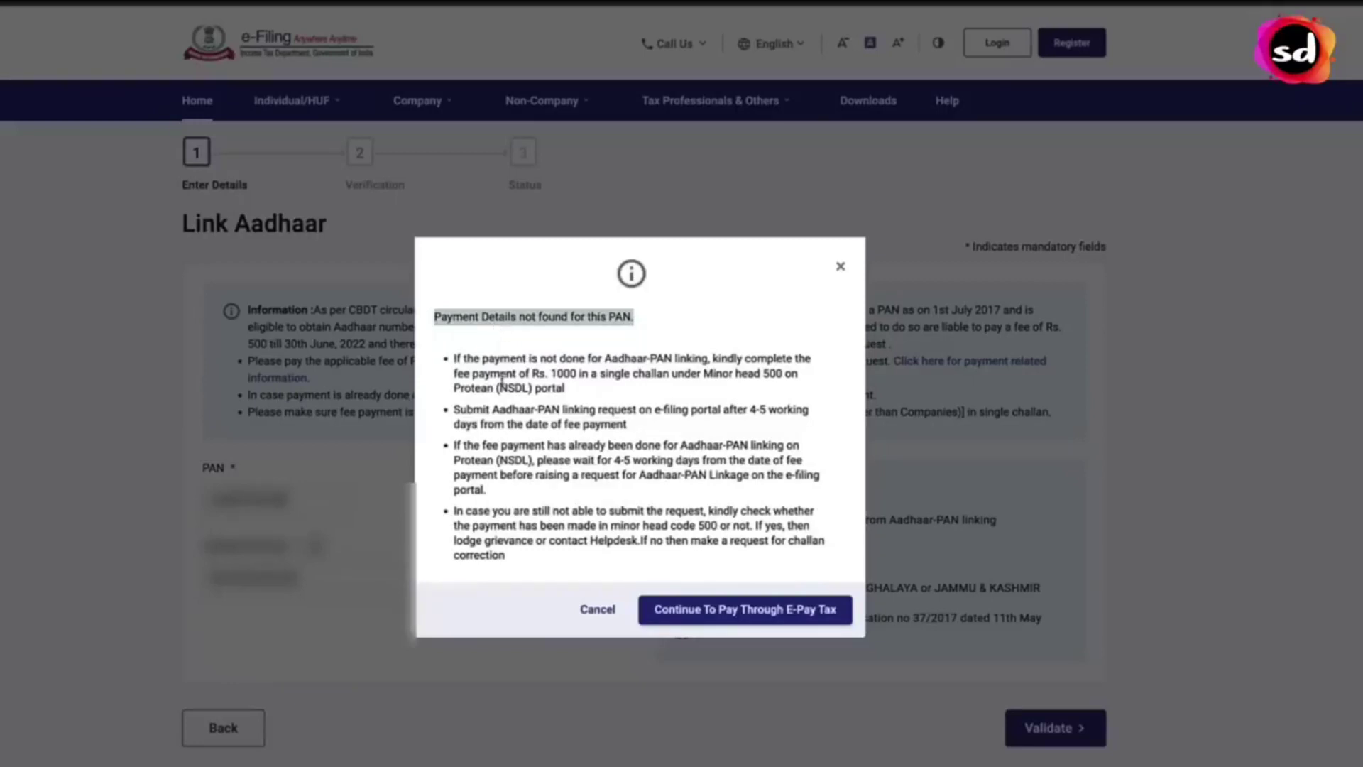
left_click(472, 325)
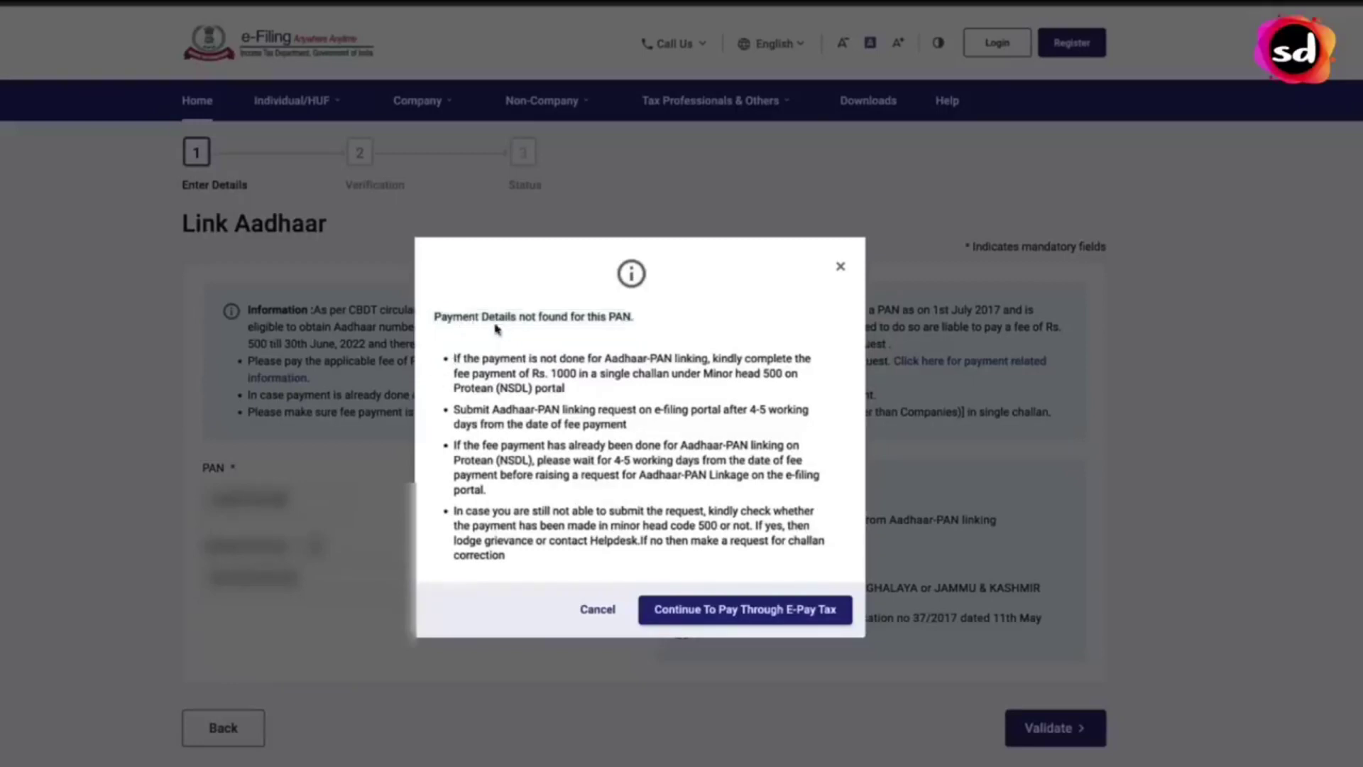
left_click_drag(679, 327, 436, 314)
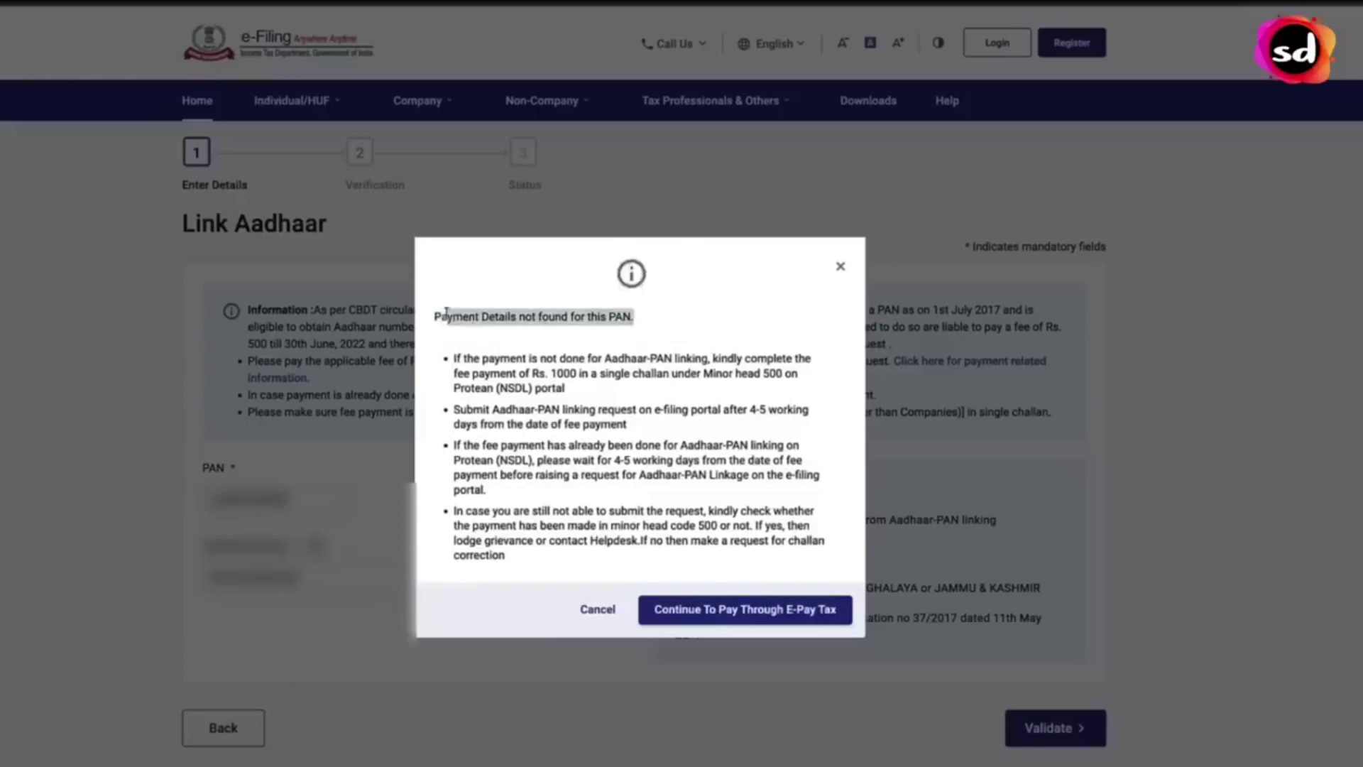
left_click(541, 353)
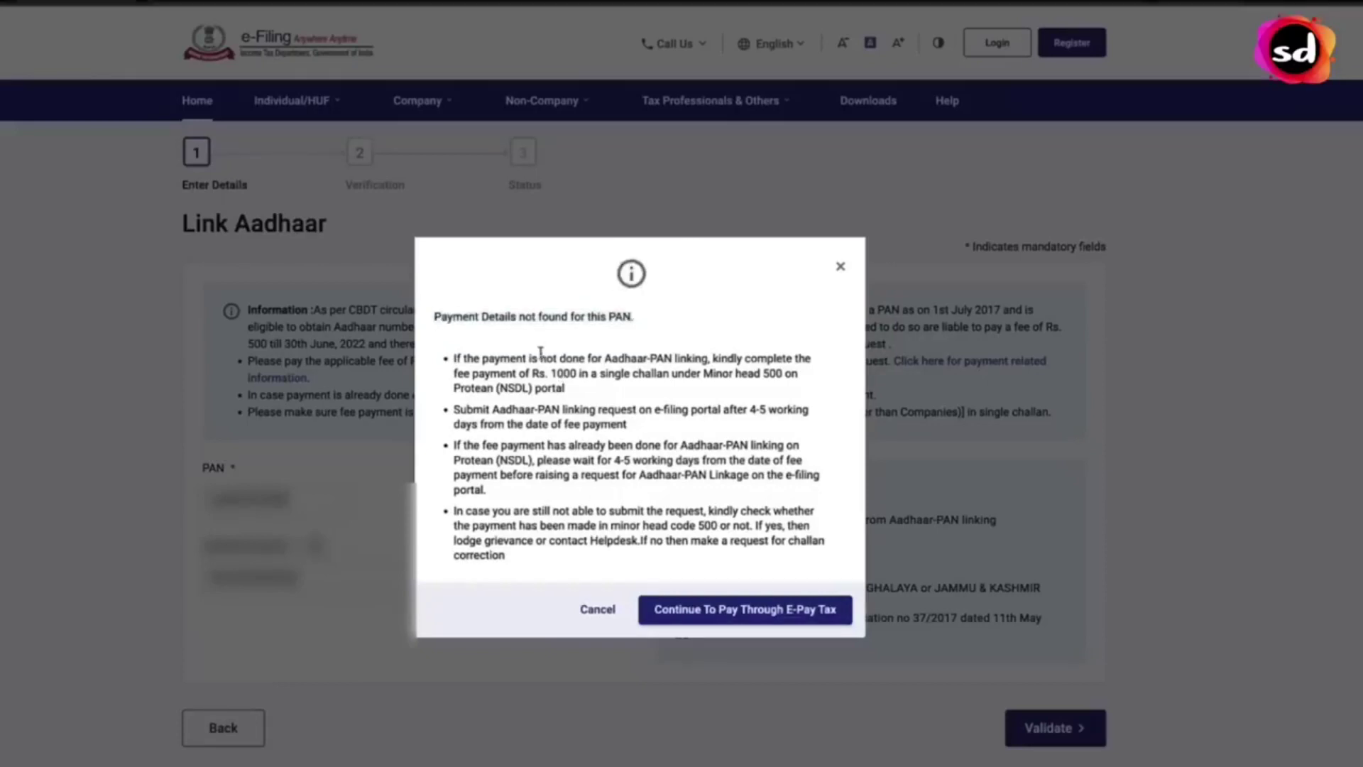
- Continue to e-Pay Tax, enter and confirm the PAN, and verify the mobile number with its OTP
left_click(816, 619)
left_click(372, 328)
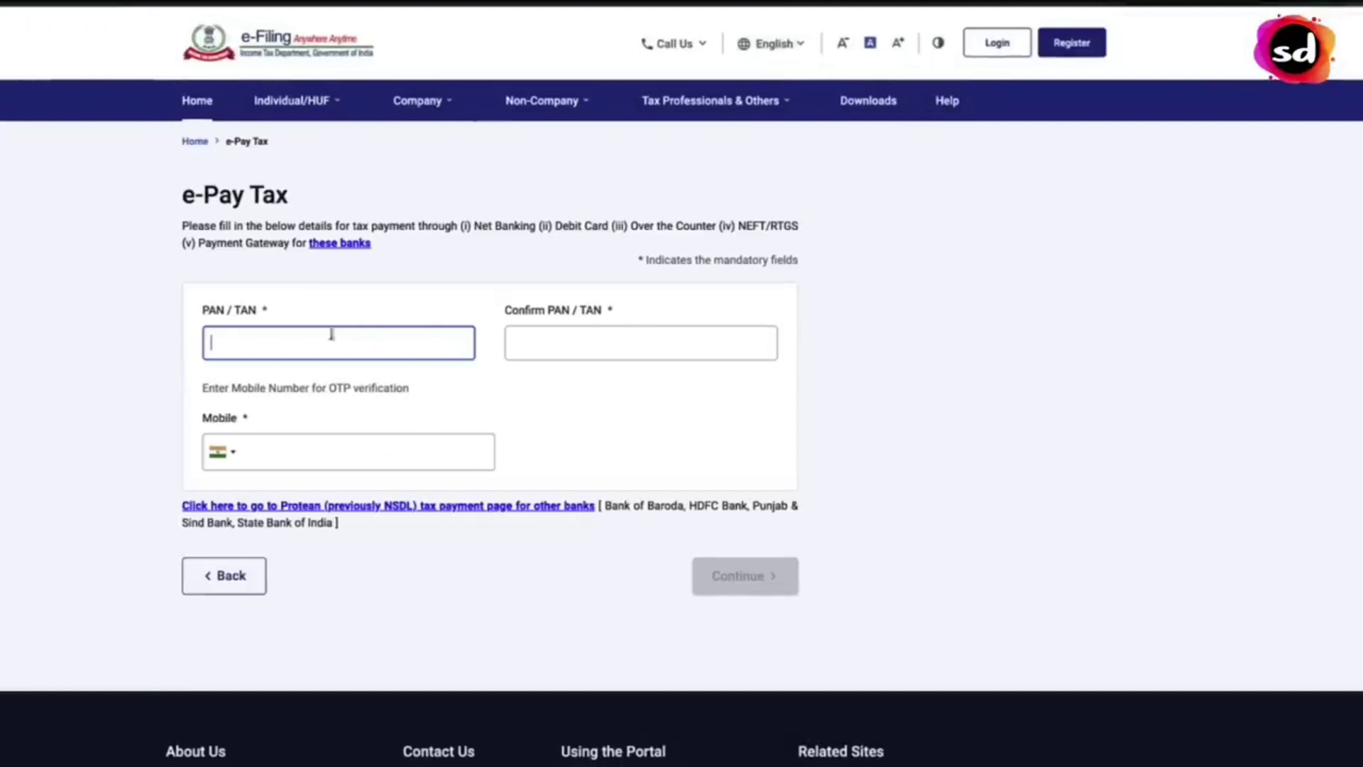
left_click(581, 343)
left_click(628, 397)
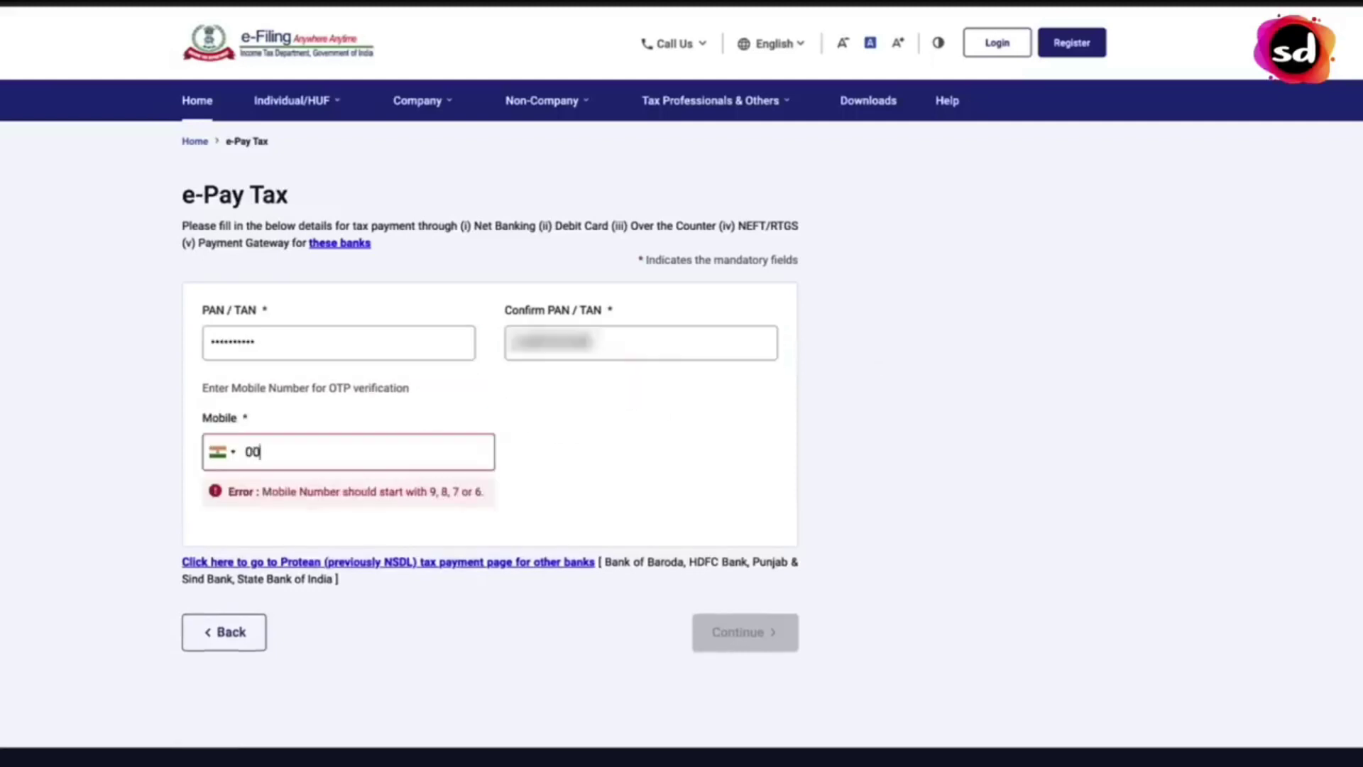
type("000000")
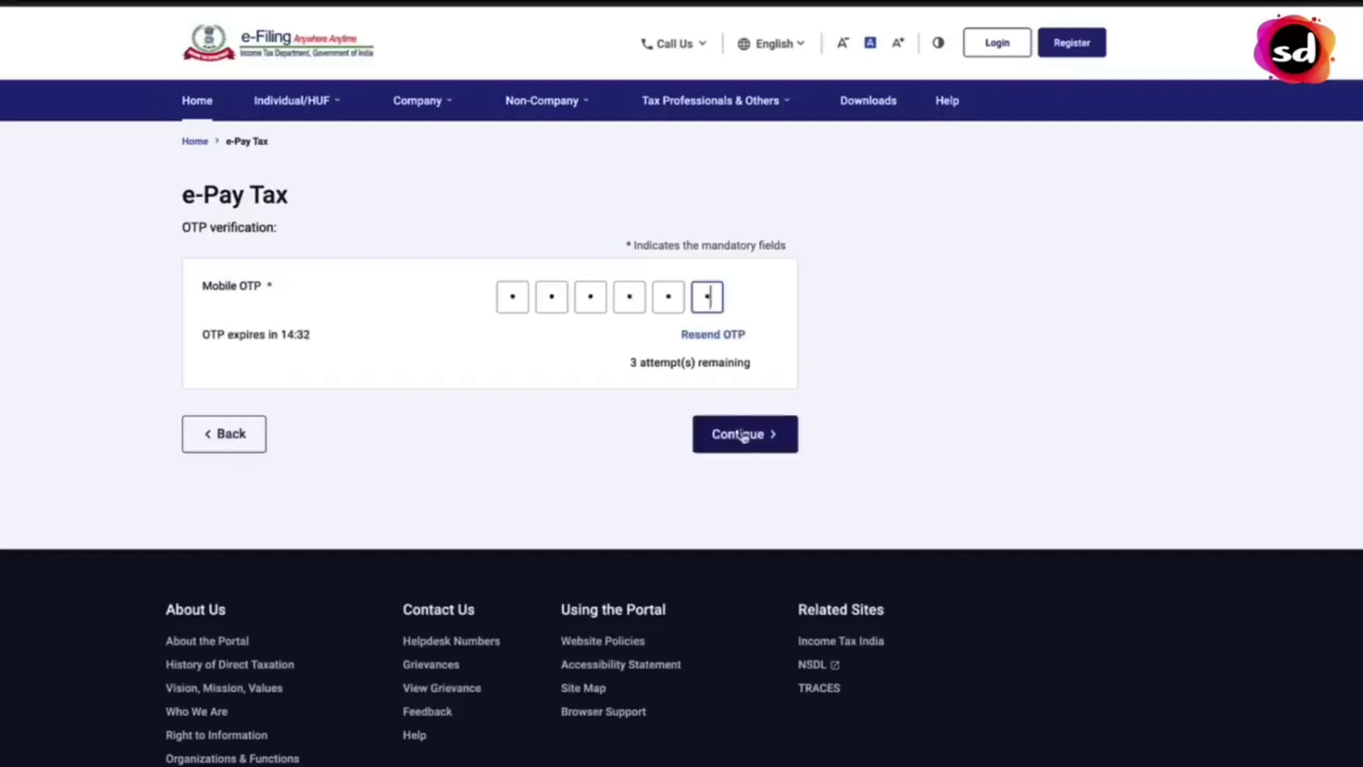
left_click(742, 435)
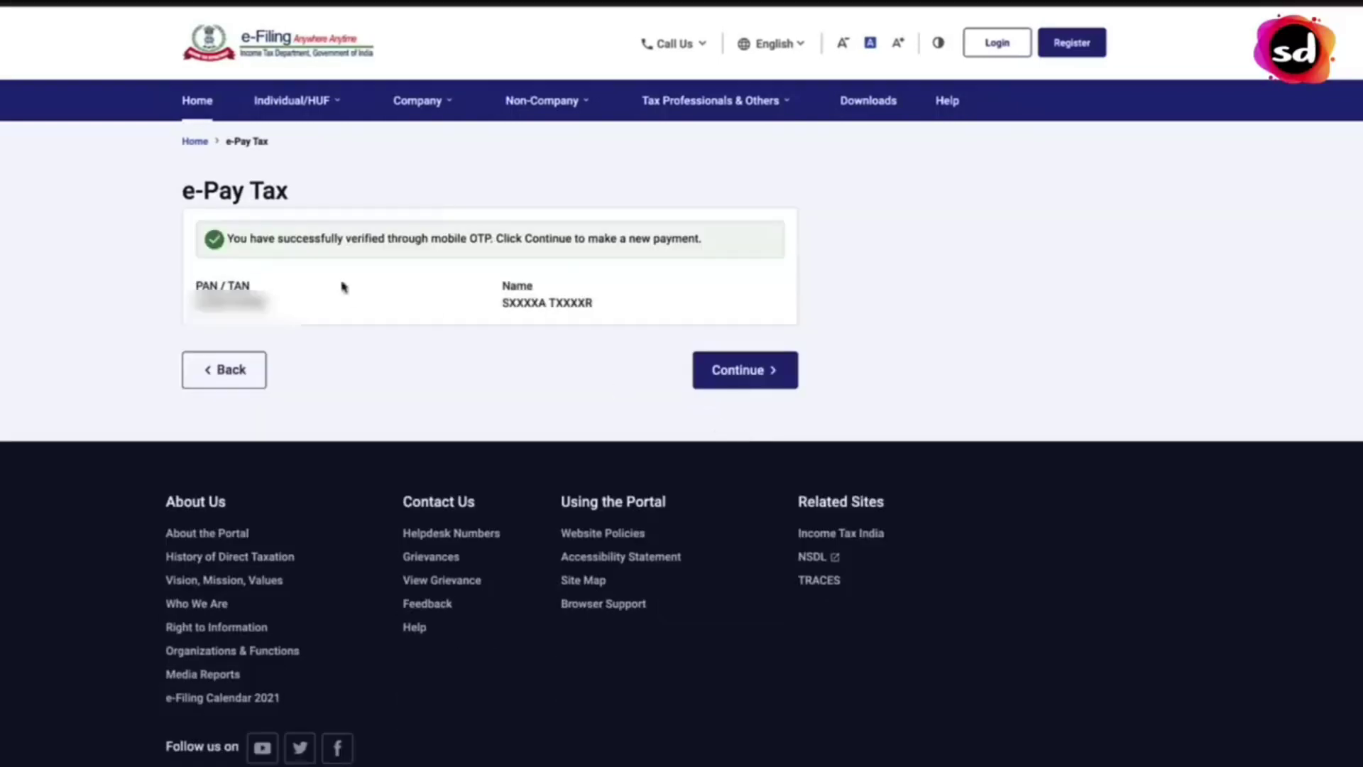
left_click_drag(491, 241, 766, 253)
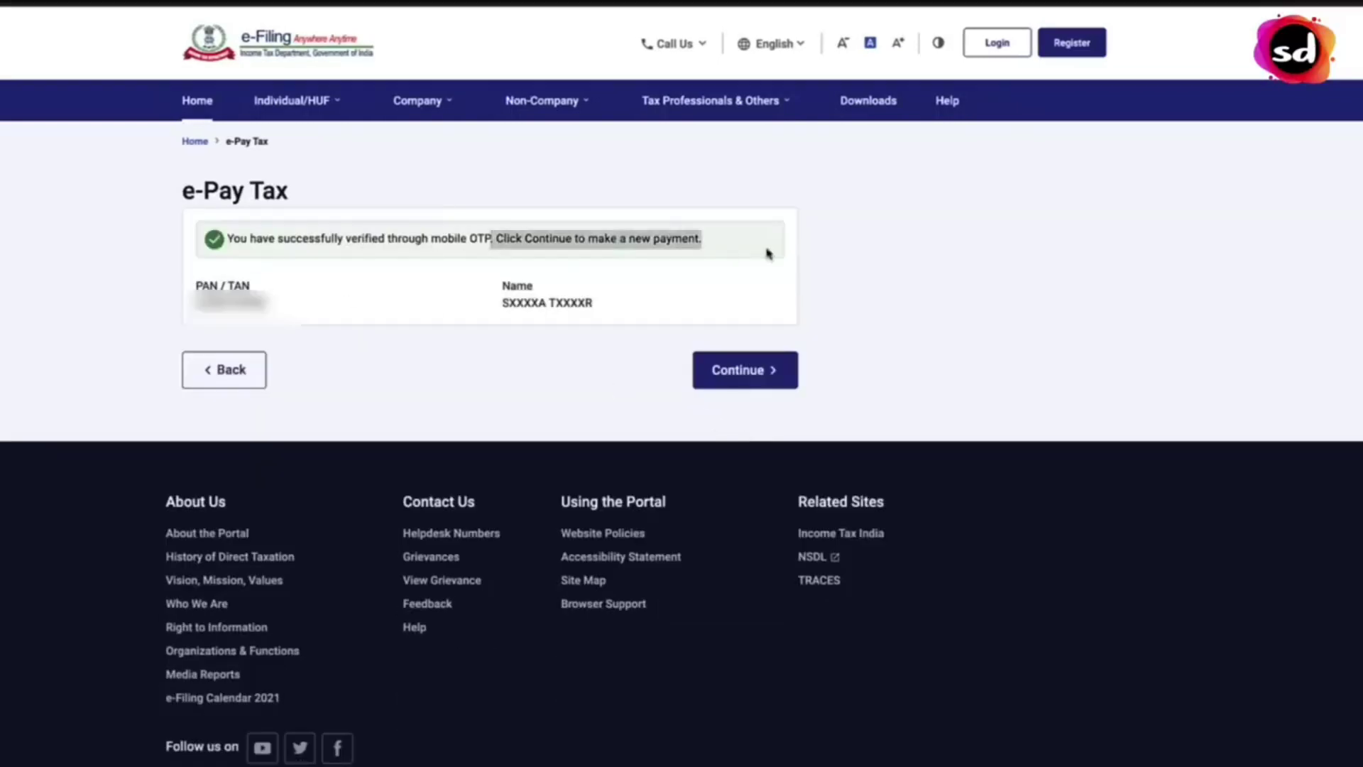
left_click(786, 256)
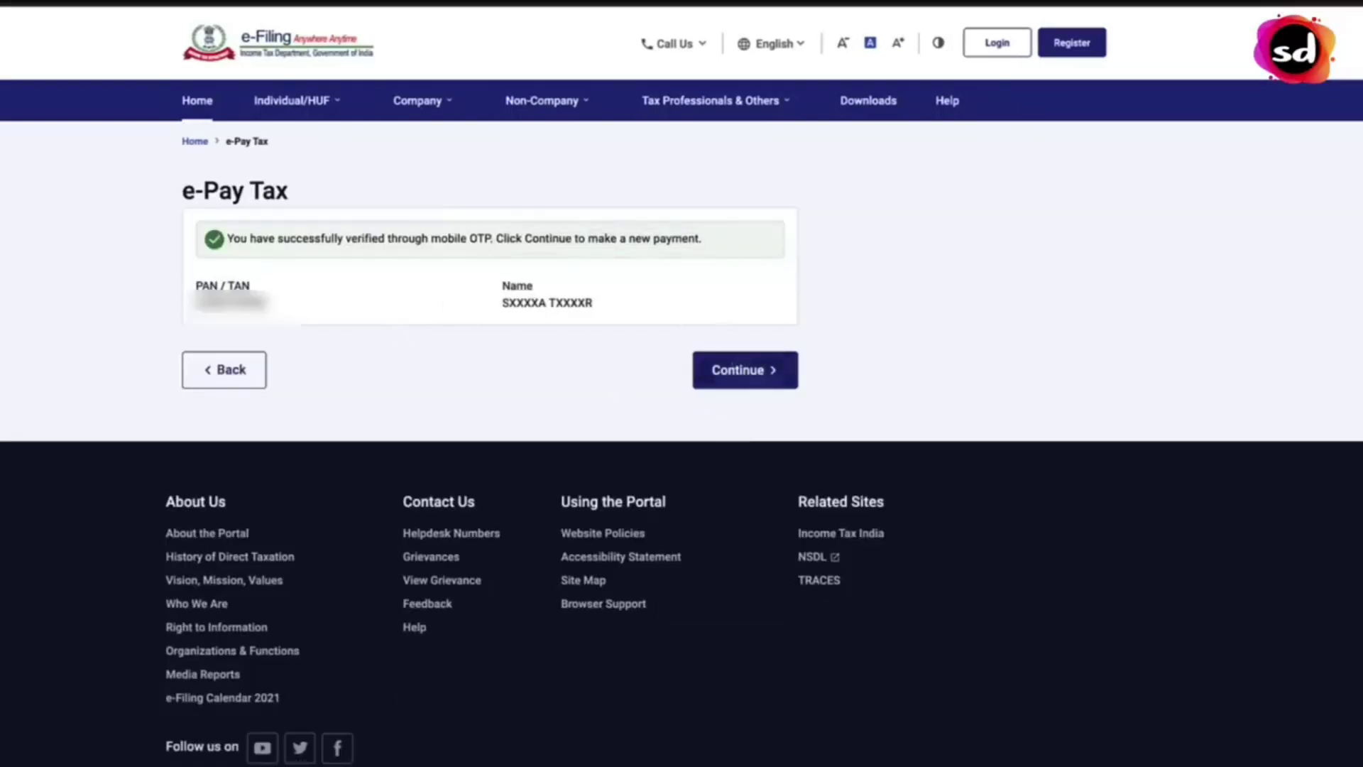
- Start a new Income Tax payment for assessment year 2023-24 with payment type Other Receipts (500)
left_click(765, 379)
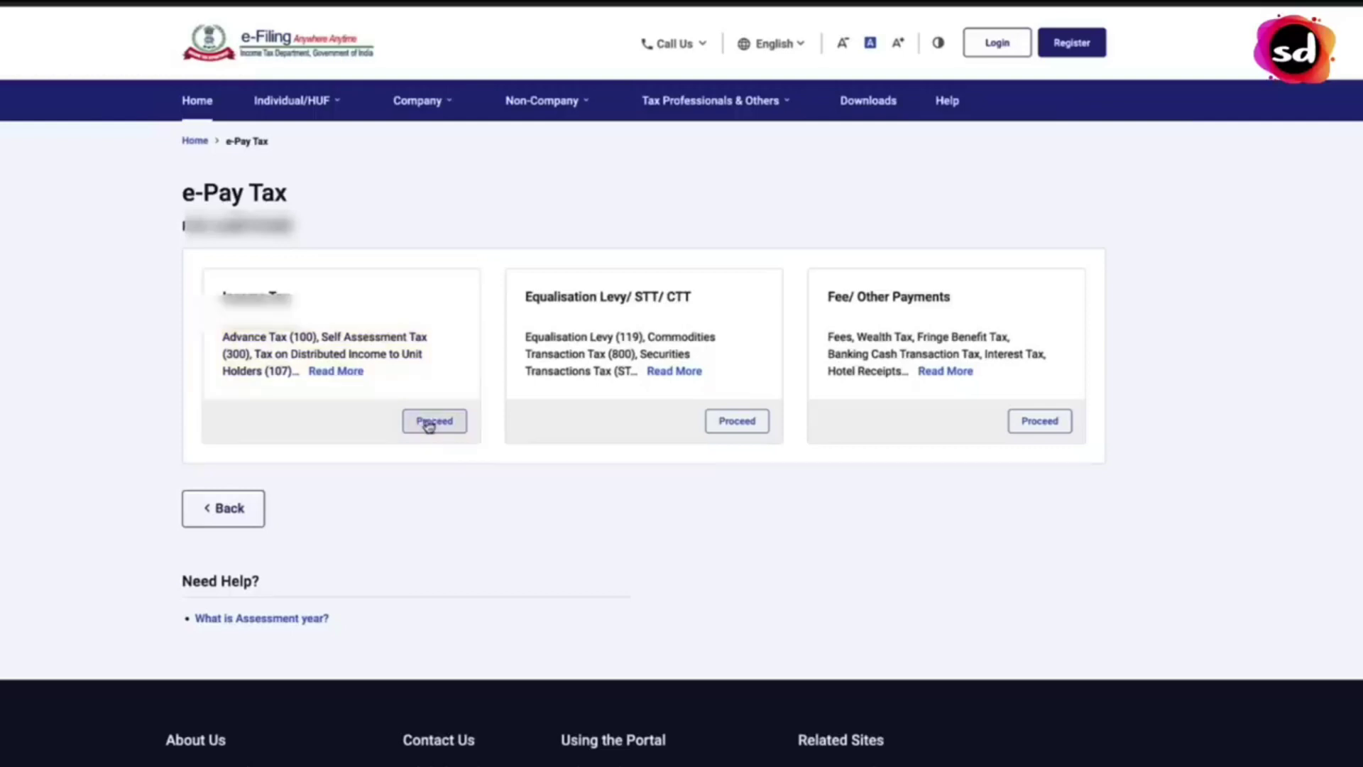
left_click(429, 422)
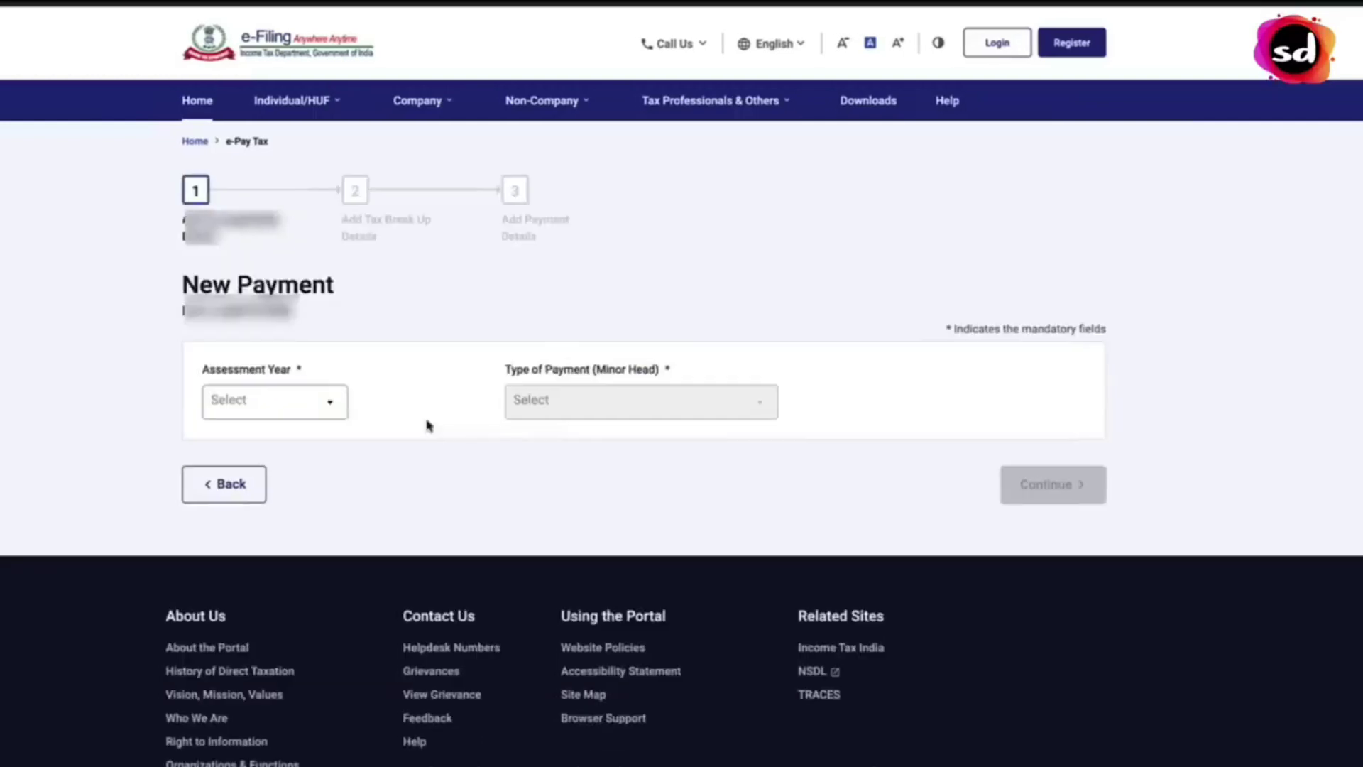
left_click(334, 407)
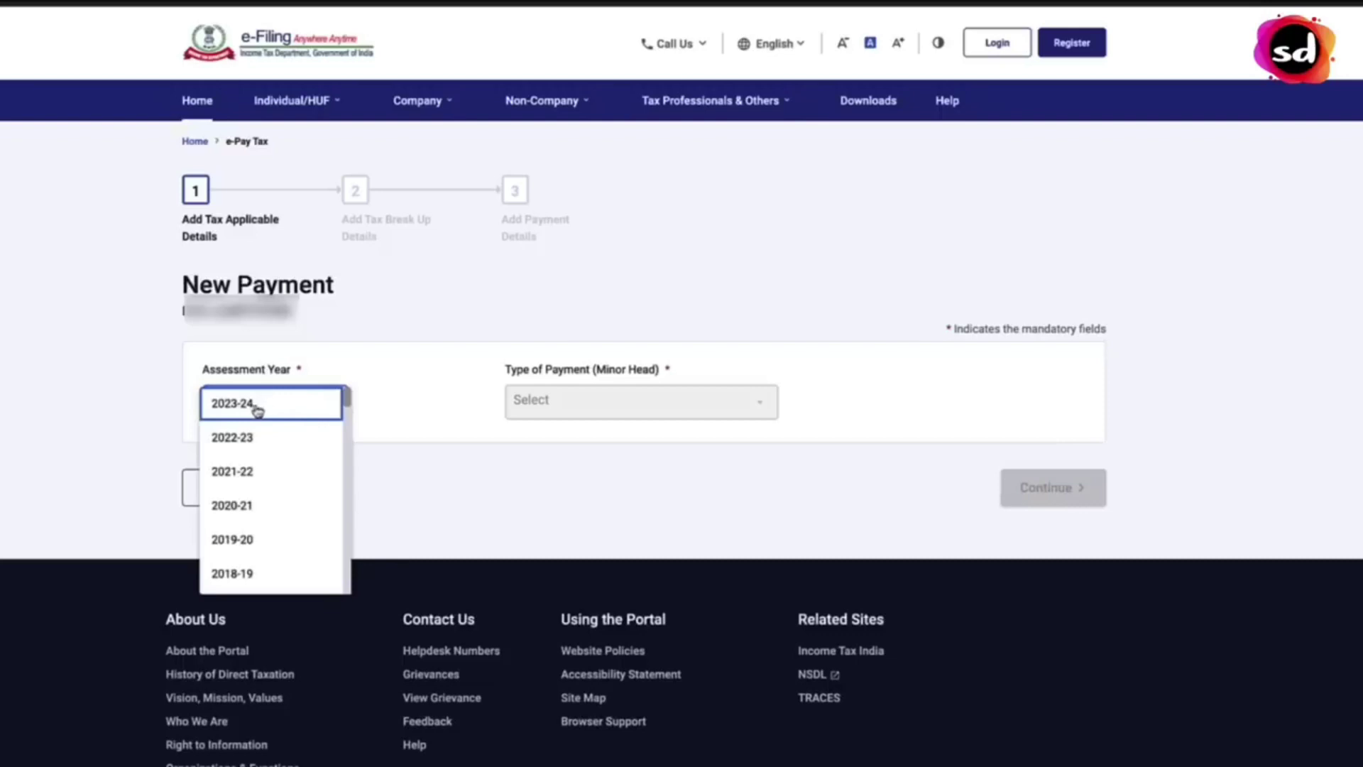
left_click(257, 411)
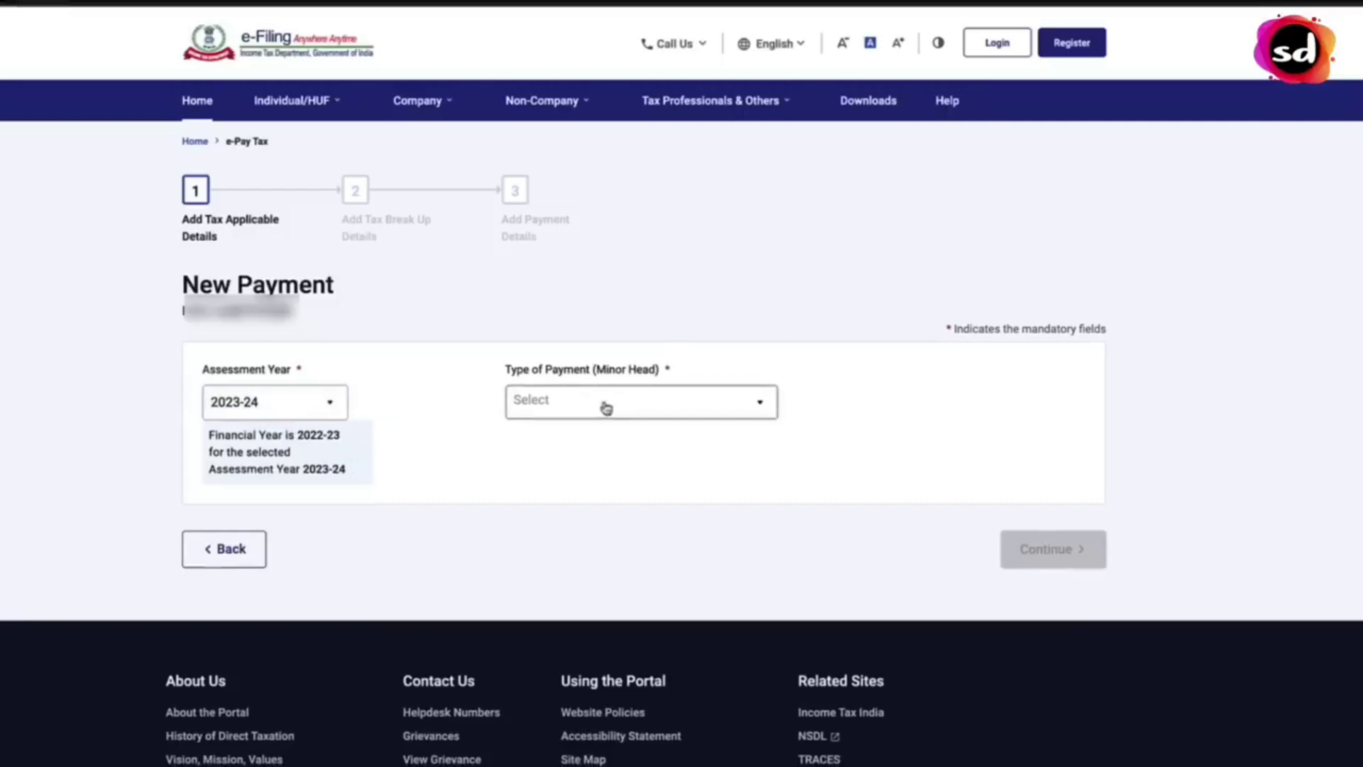
left_click(665, 403)
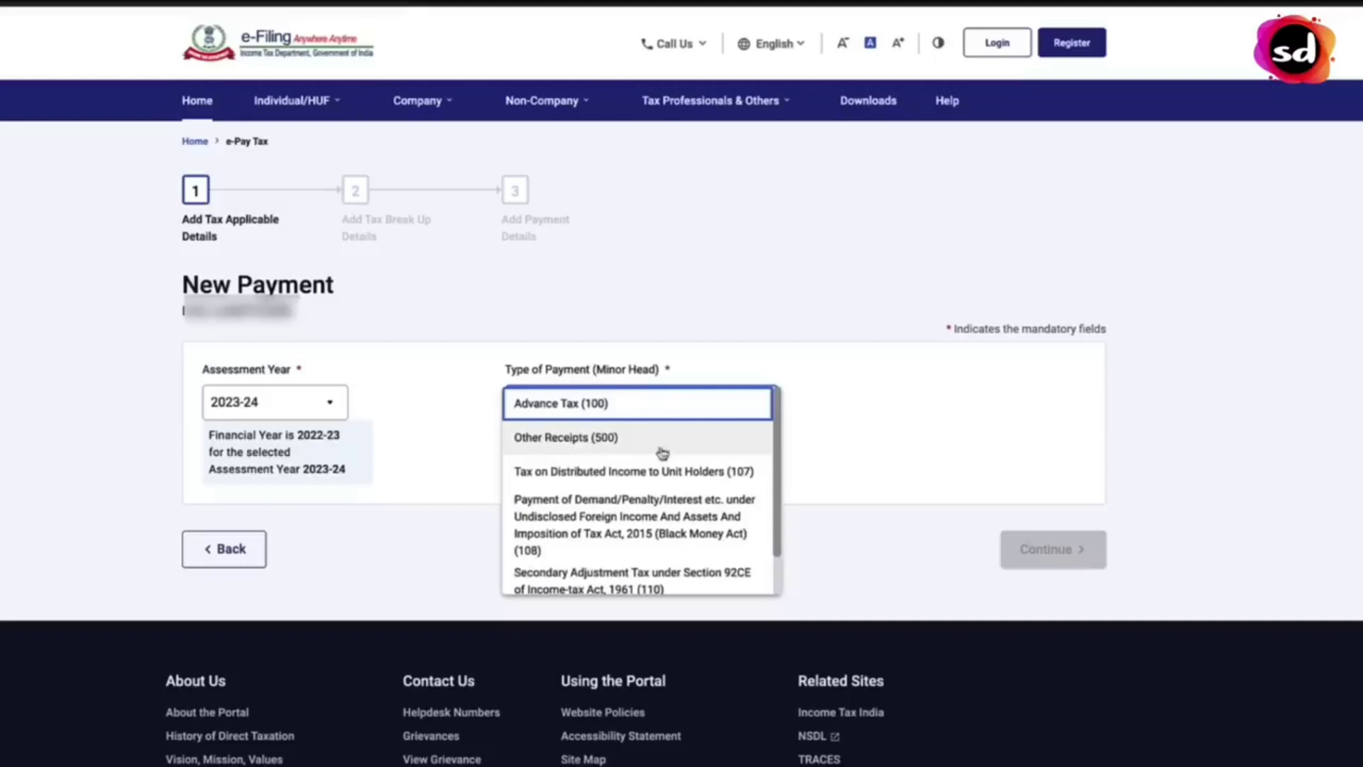
left_click(627, 448)
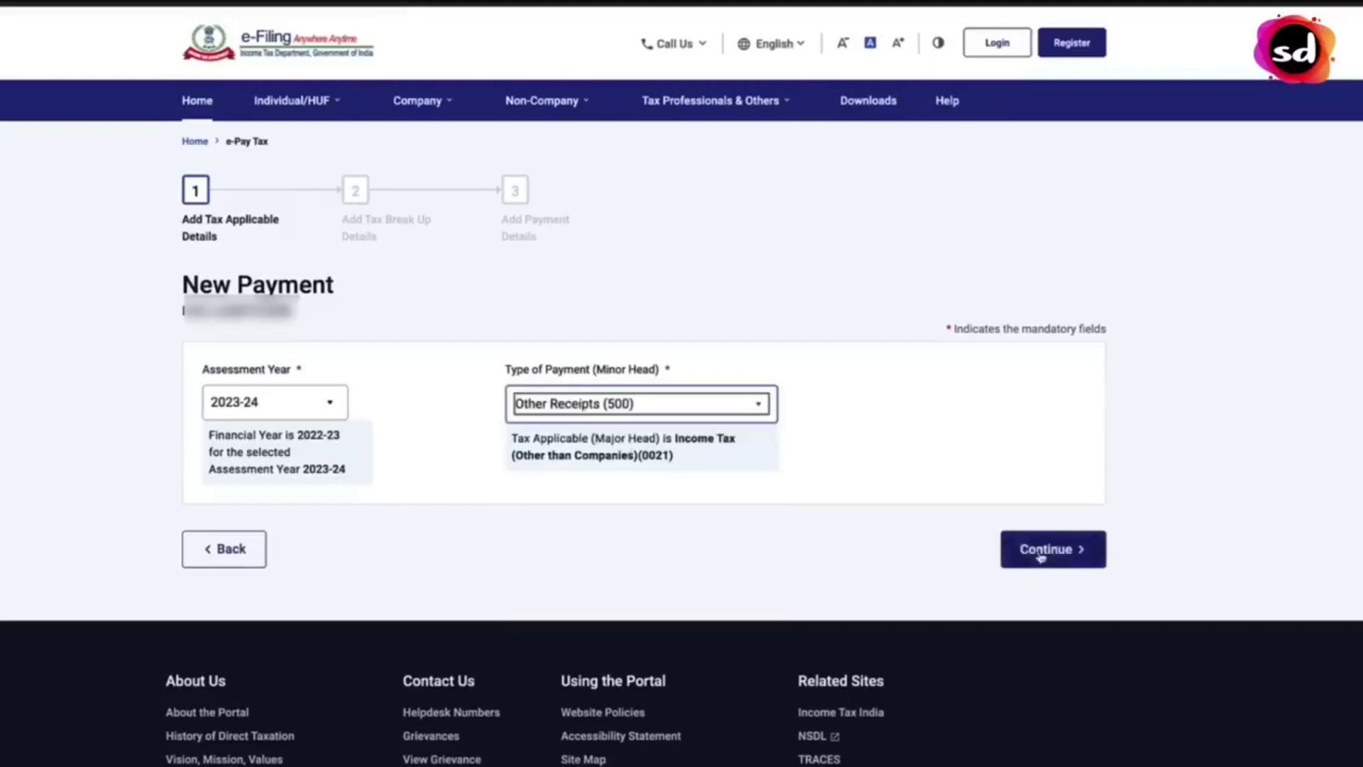
left_click(1040, 554)
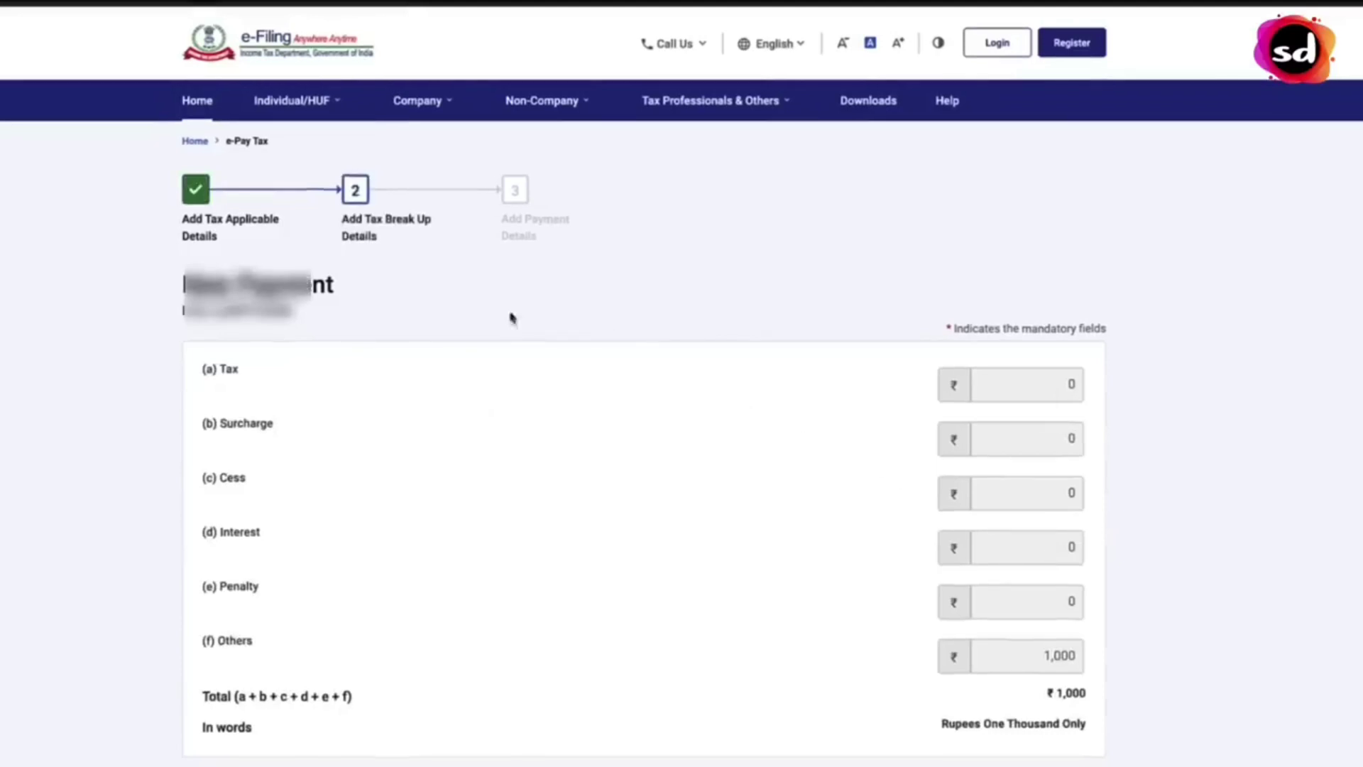
- Accept the ₹1,000 Others tax break-up and continue to the payment-mode options
scroll(884, 446, "down", 1)
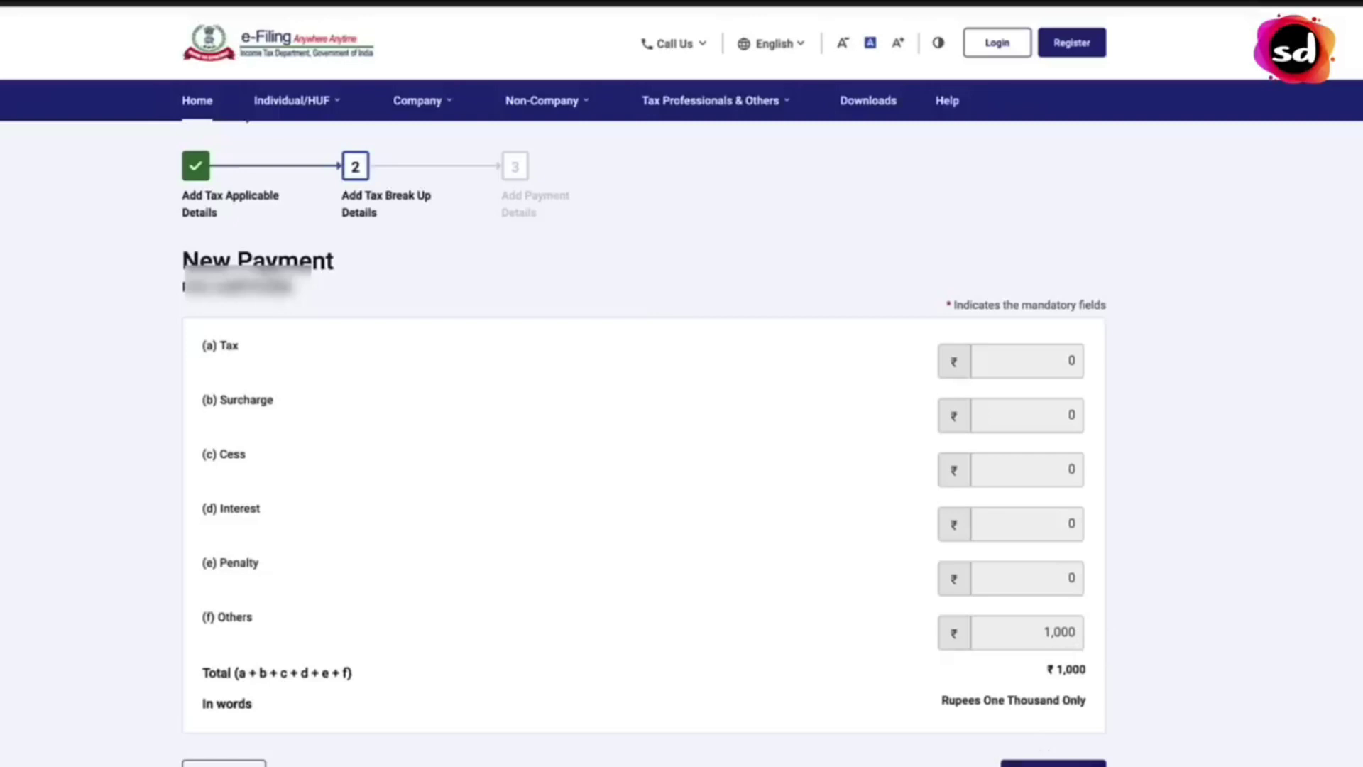
left_click(1053, 763)
scroll(691, 292, "down", 2)
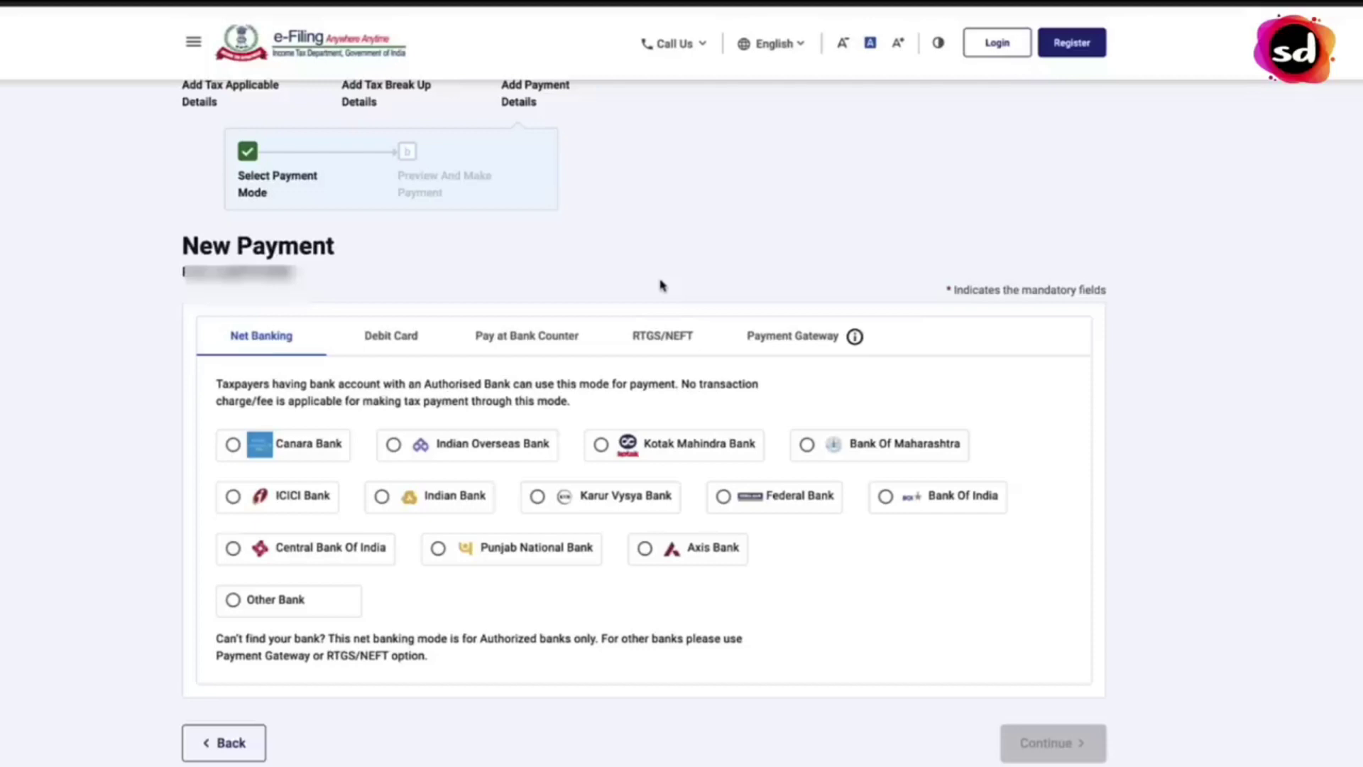
- Select Kotak Mahindra Bank under Payment Gateway and bring up its transaction charges table
left_click(767, 343)
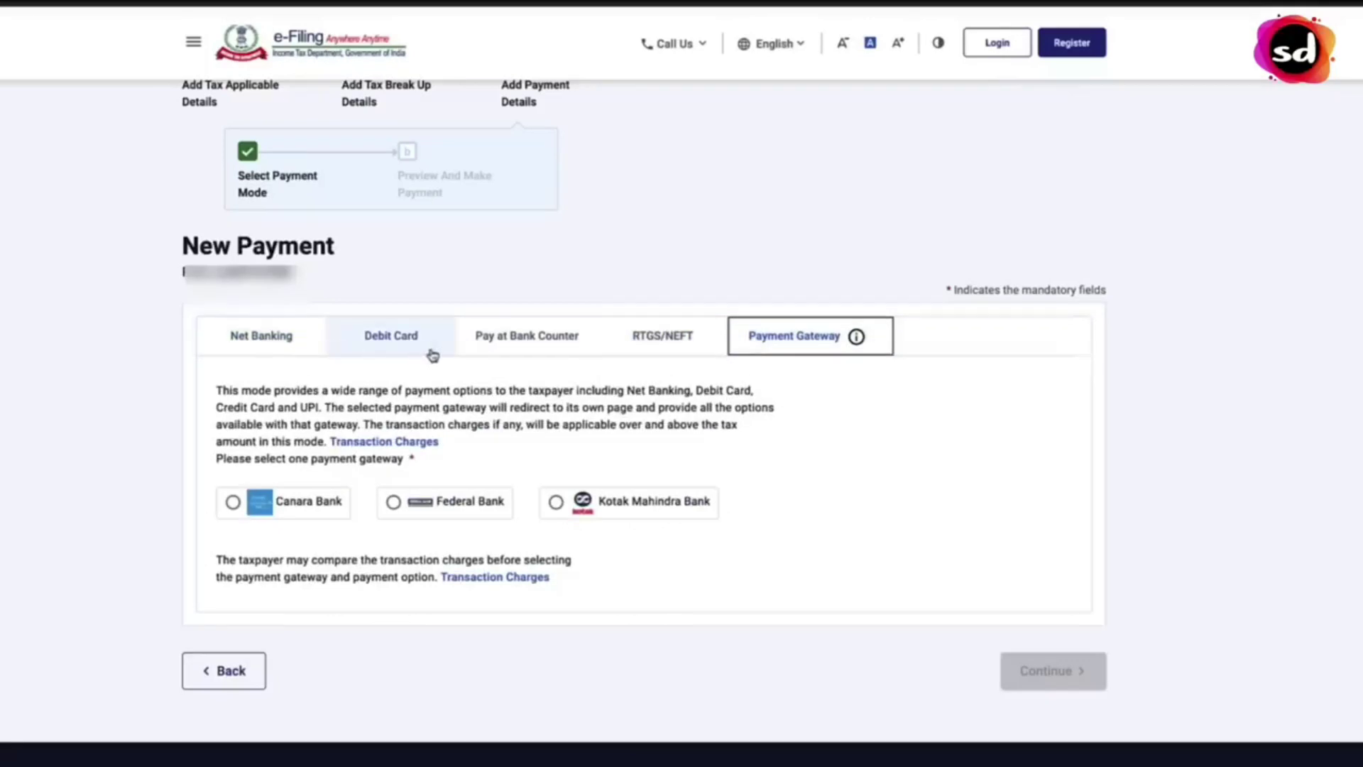
left_click(293, 344)
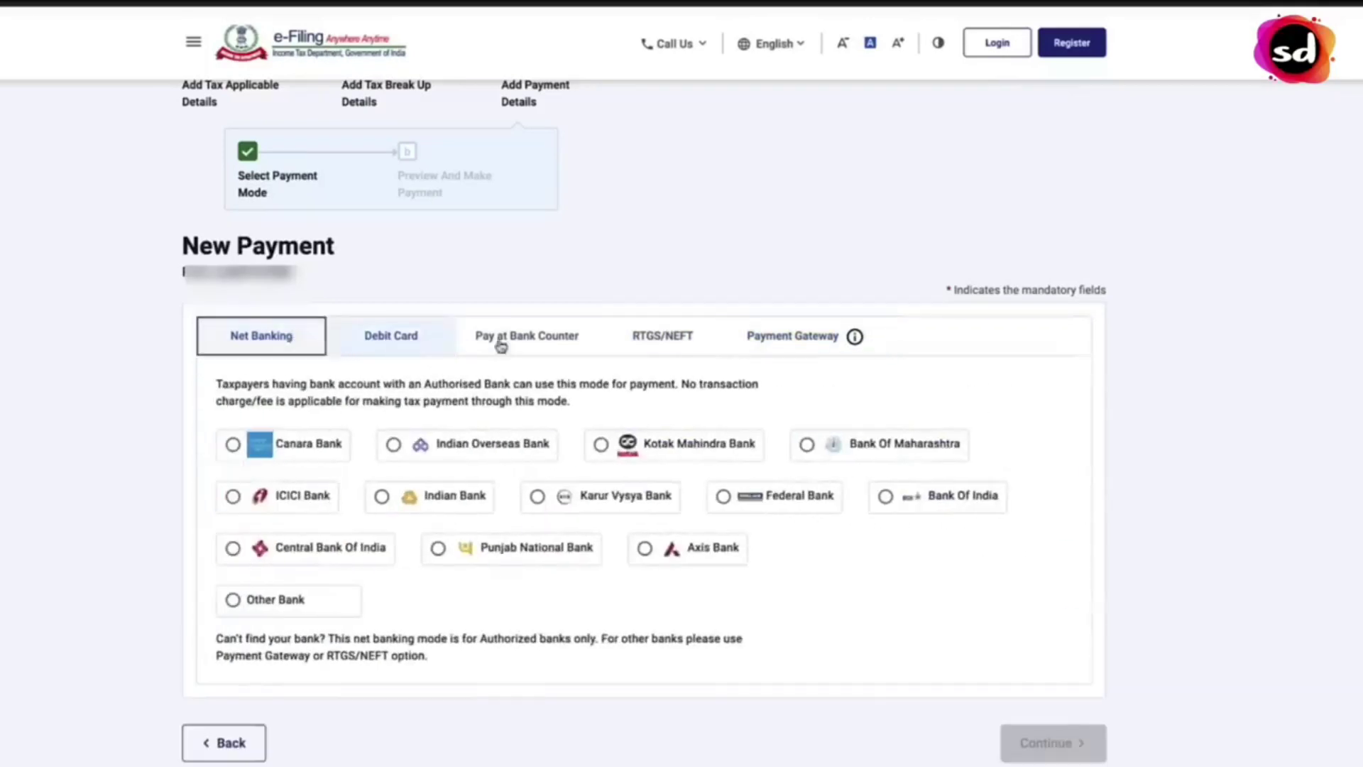
left_click(793, 347)
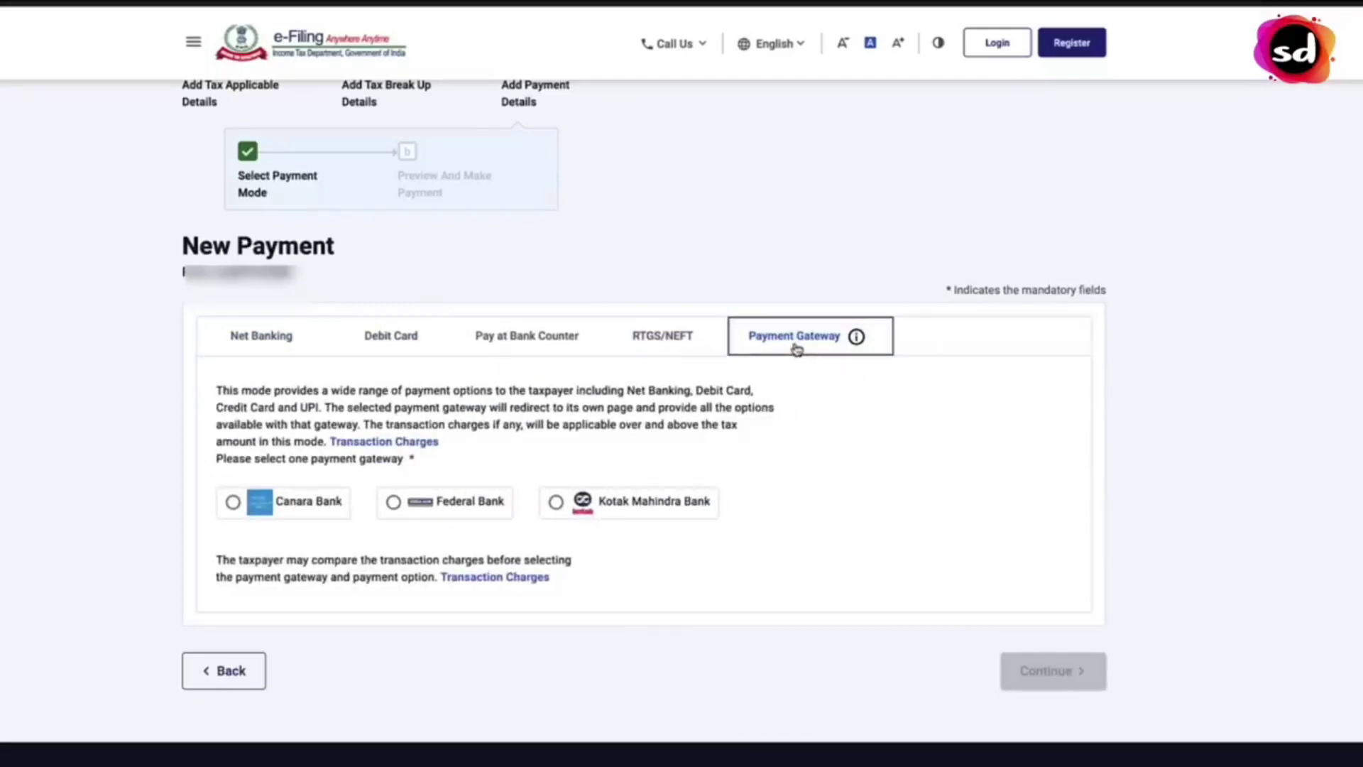
left_click(556, 501)
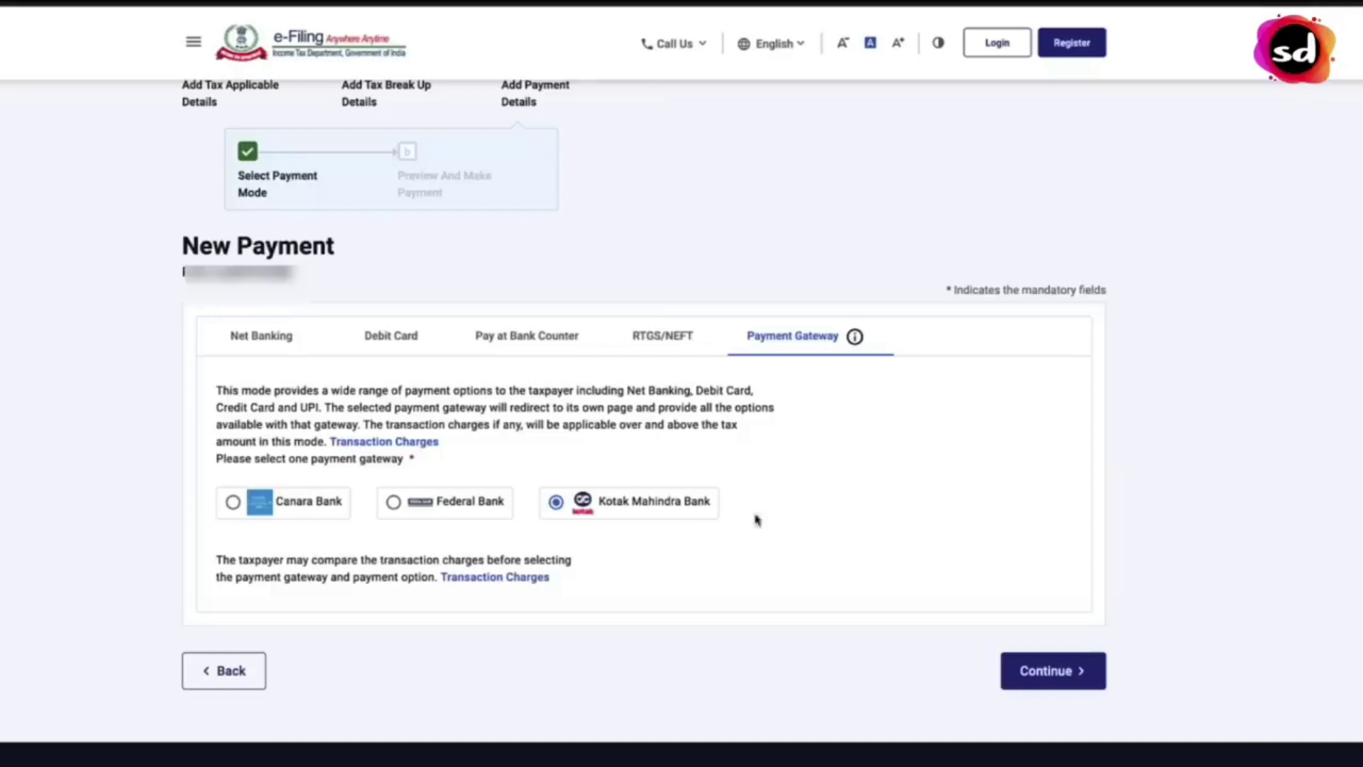
left_click(527, 577)
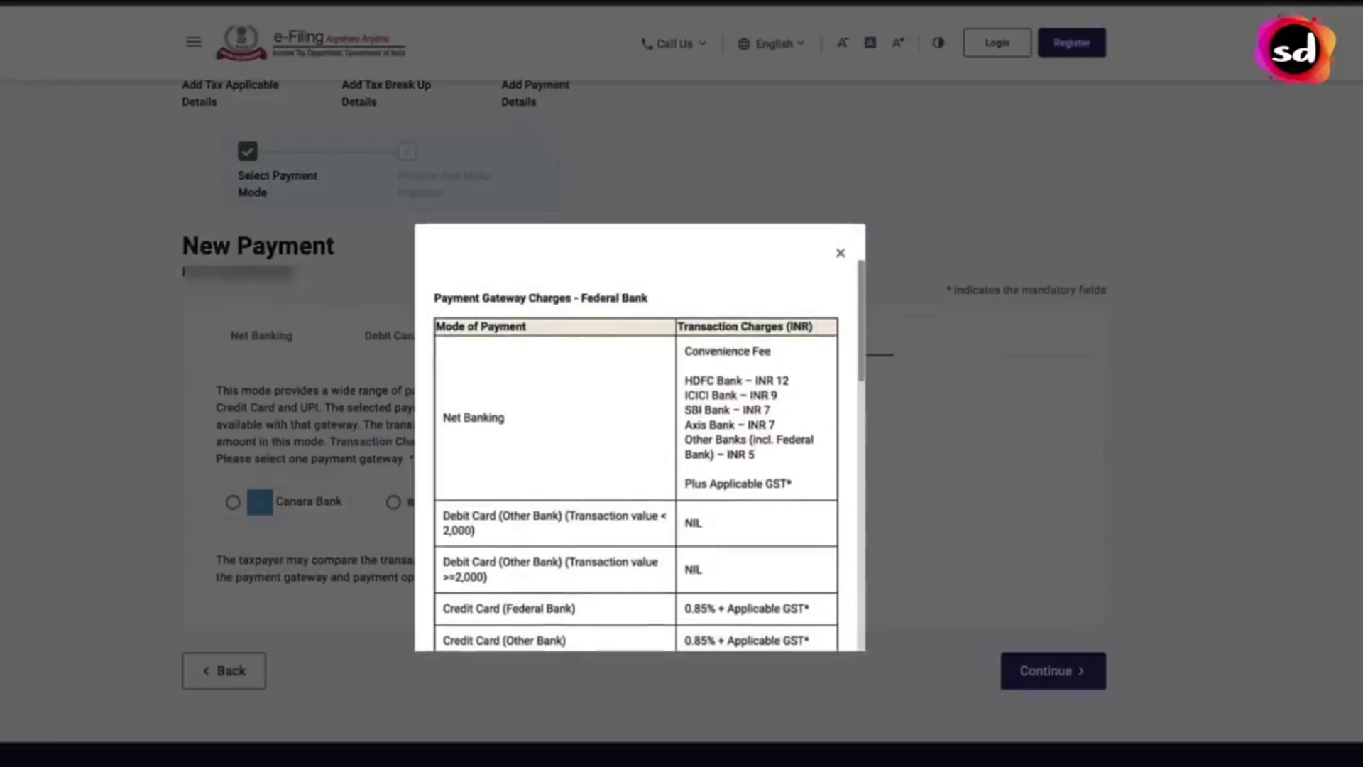
- Scroll through the gateway transaction charges table, then close it
scroll(767, 444, "down", 2)
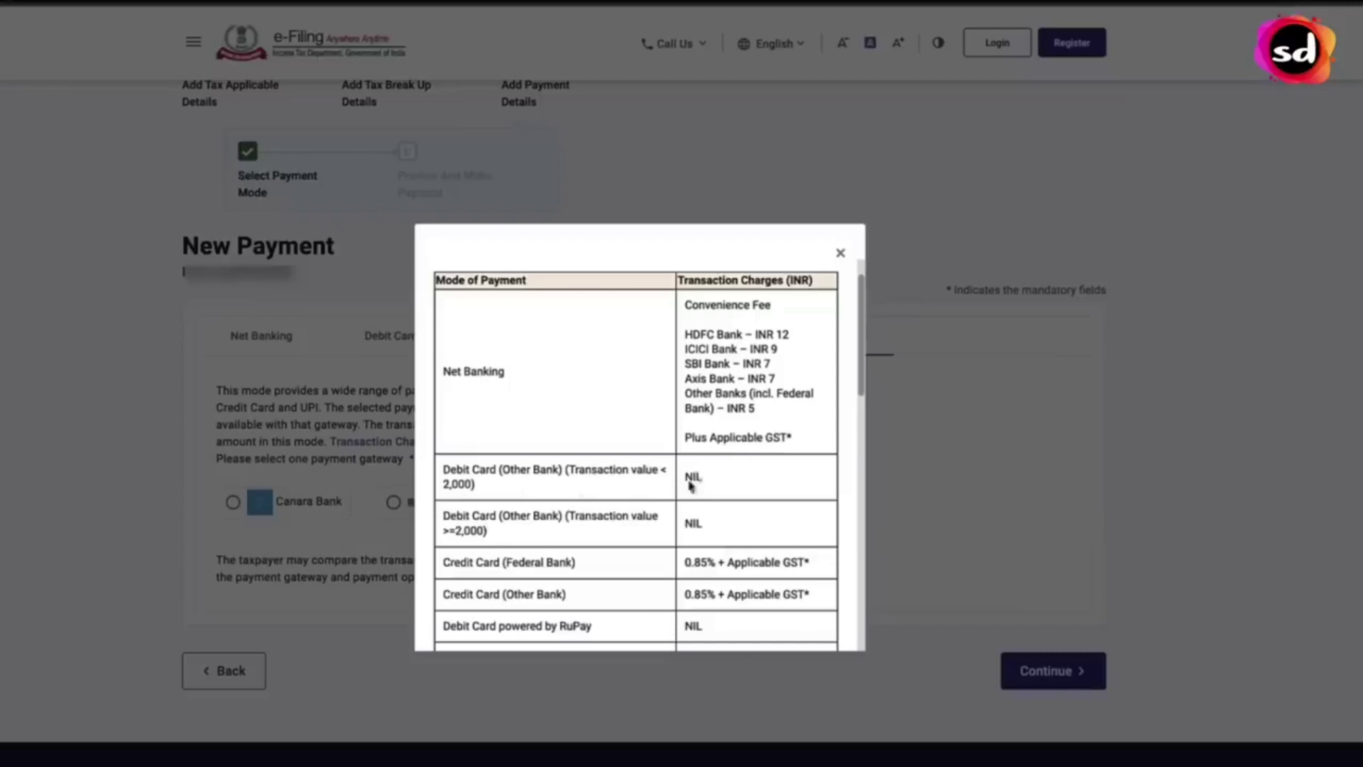
scroll(724, 528, "down", 2)
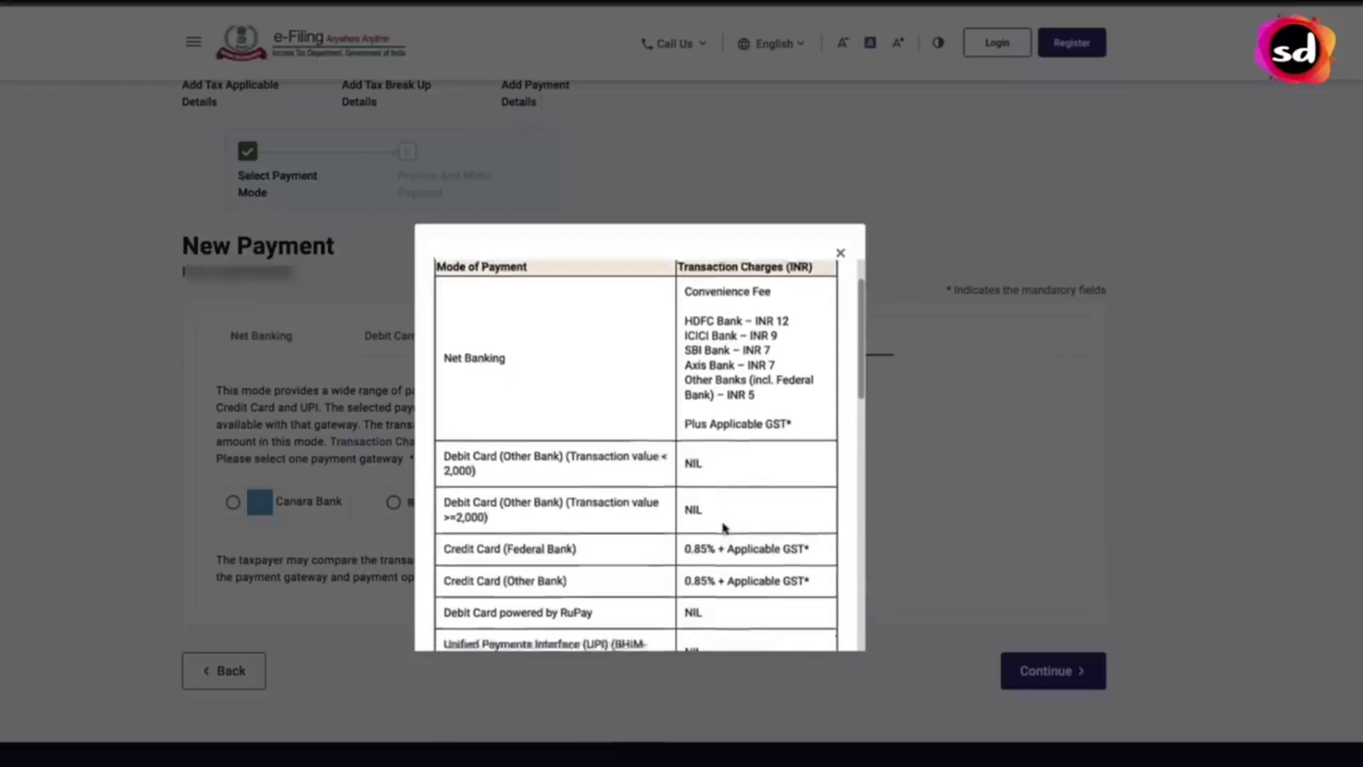
scroll(732, 513, "down", 1)
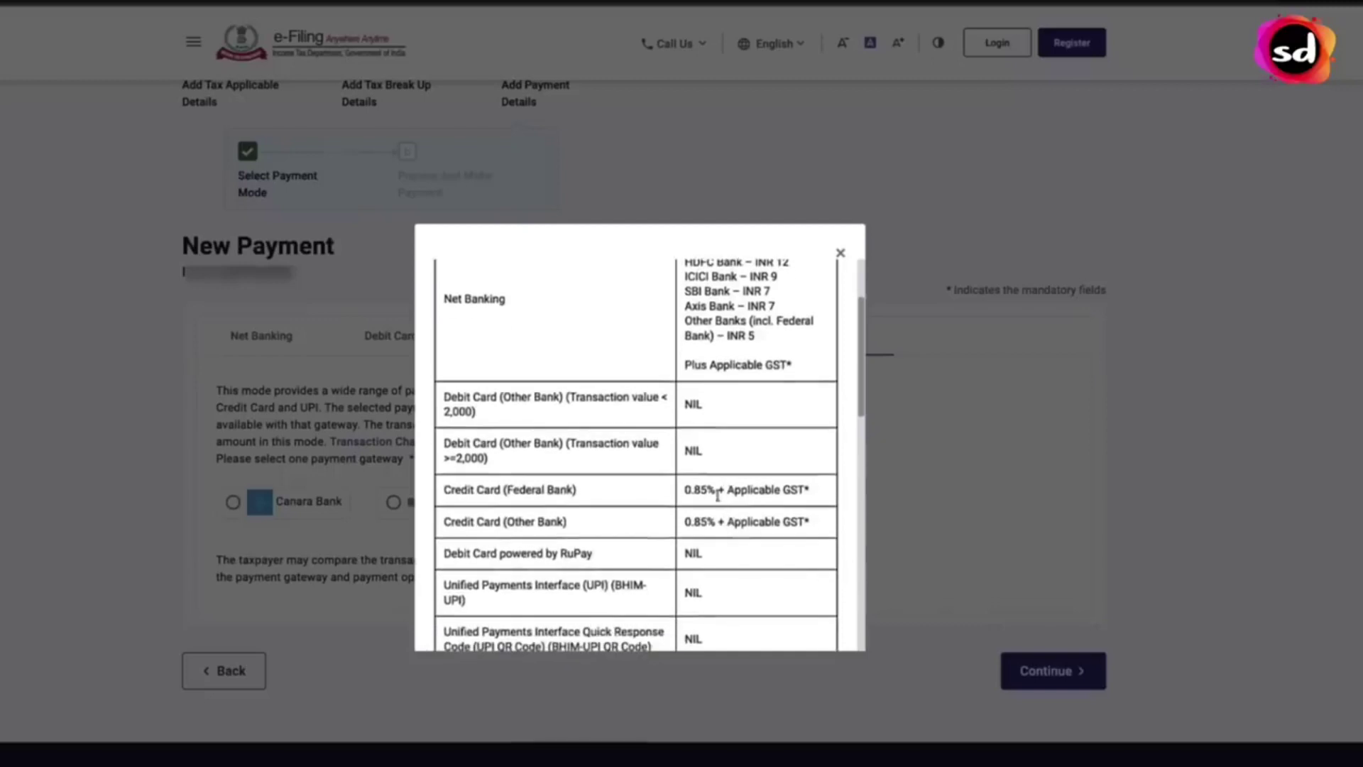
scroll(739, 516, "down", 1)
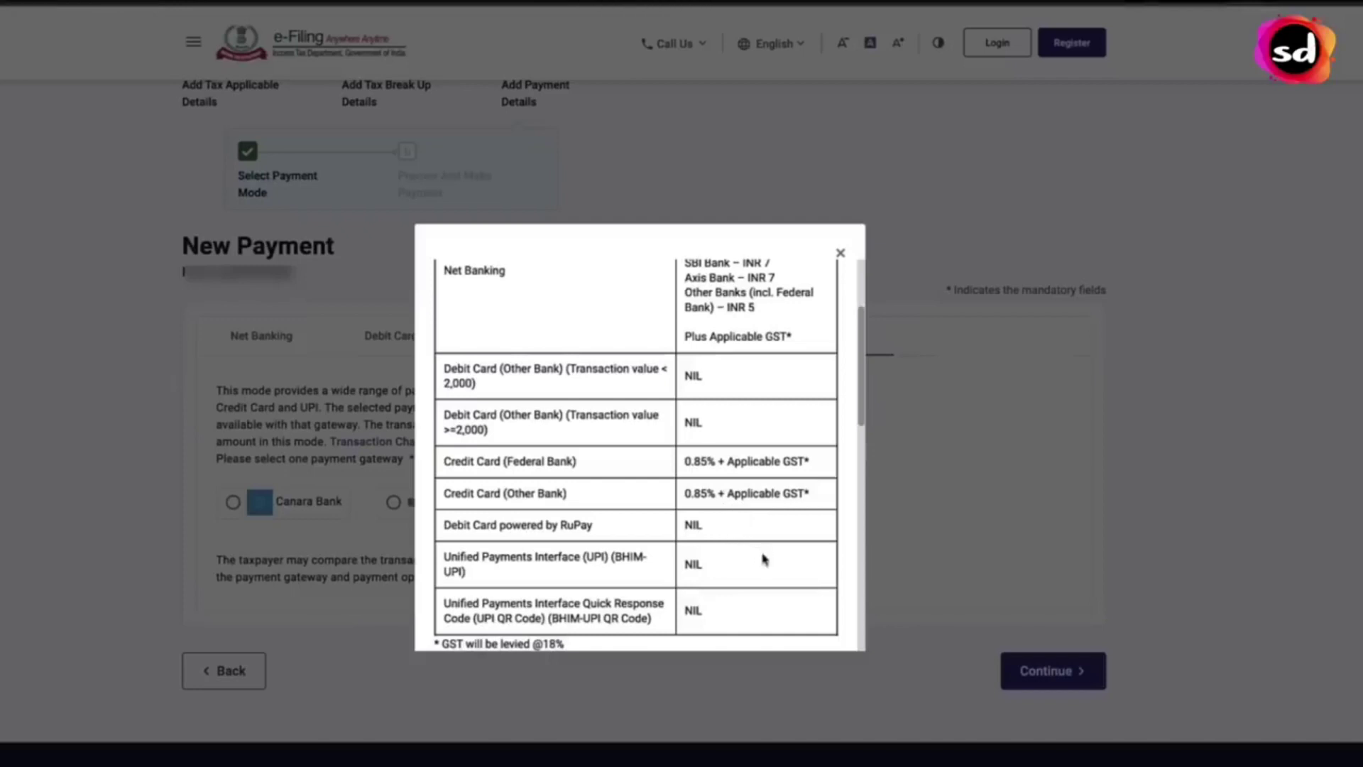
scroll(763, 560, "down", 2)
scroll(759, 560, "down", 3)
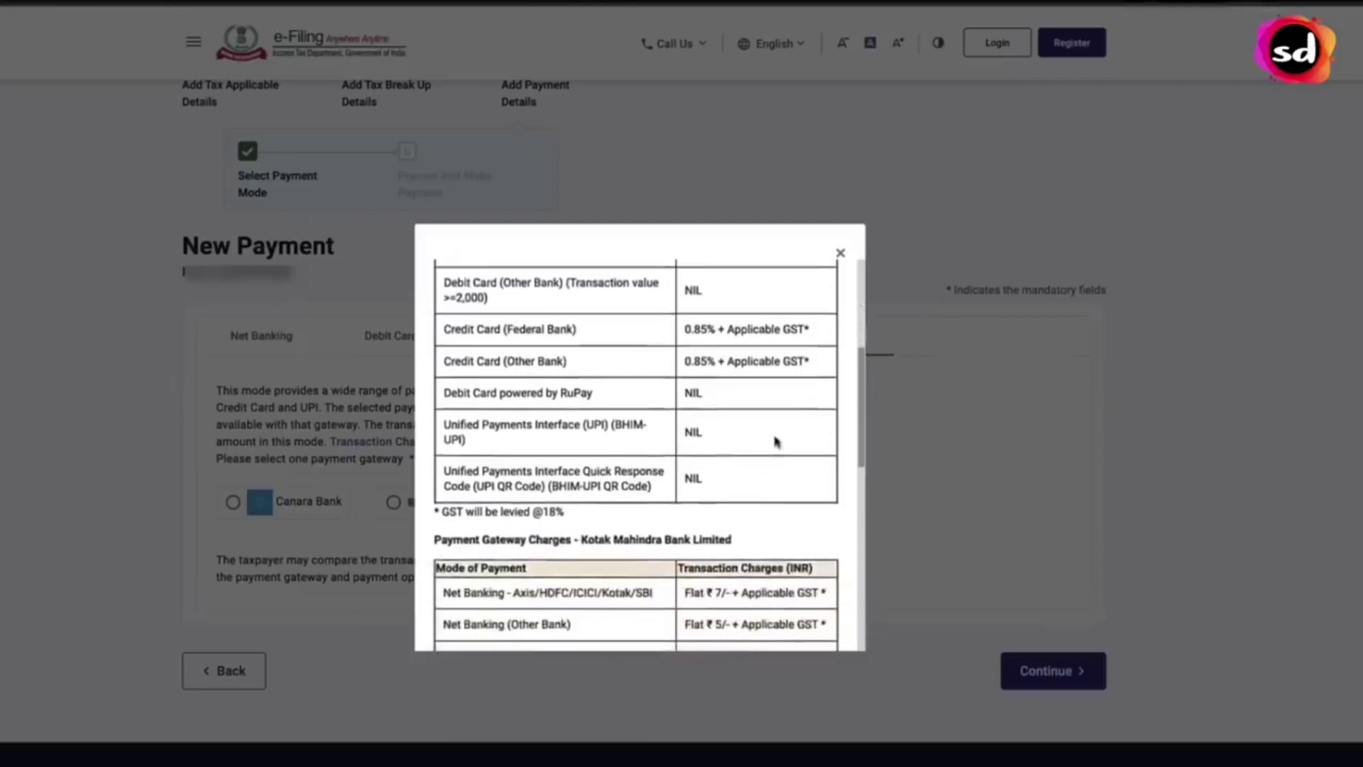
left_click(840, 254)
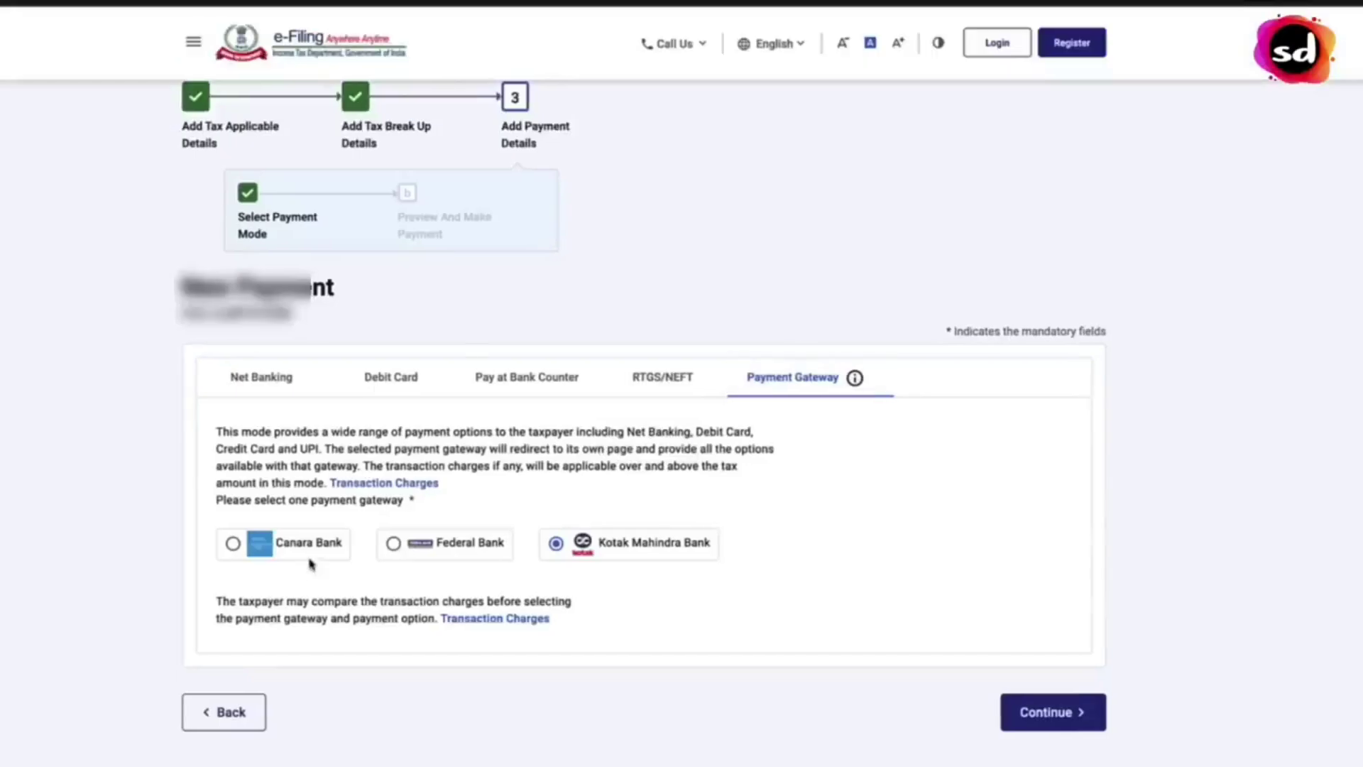
- Choose Canara Bank as the gateway and go through the payment preview to Pay Now
left_click(305, 557)
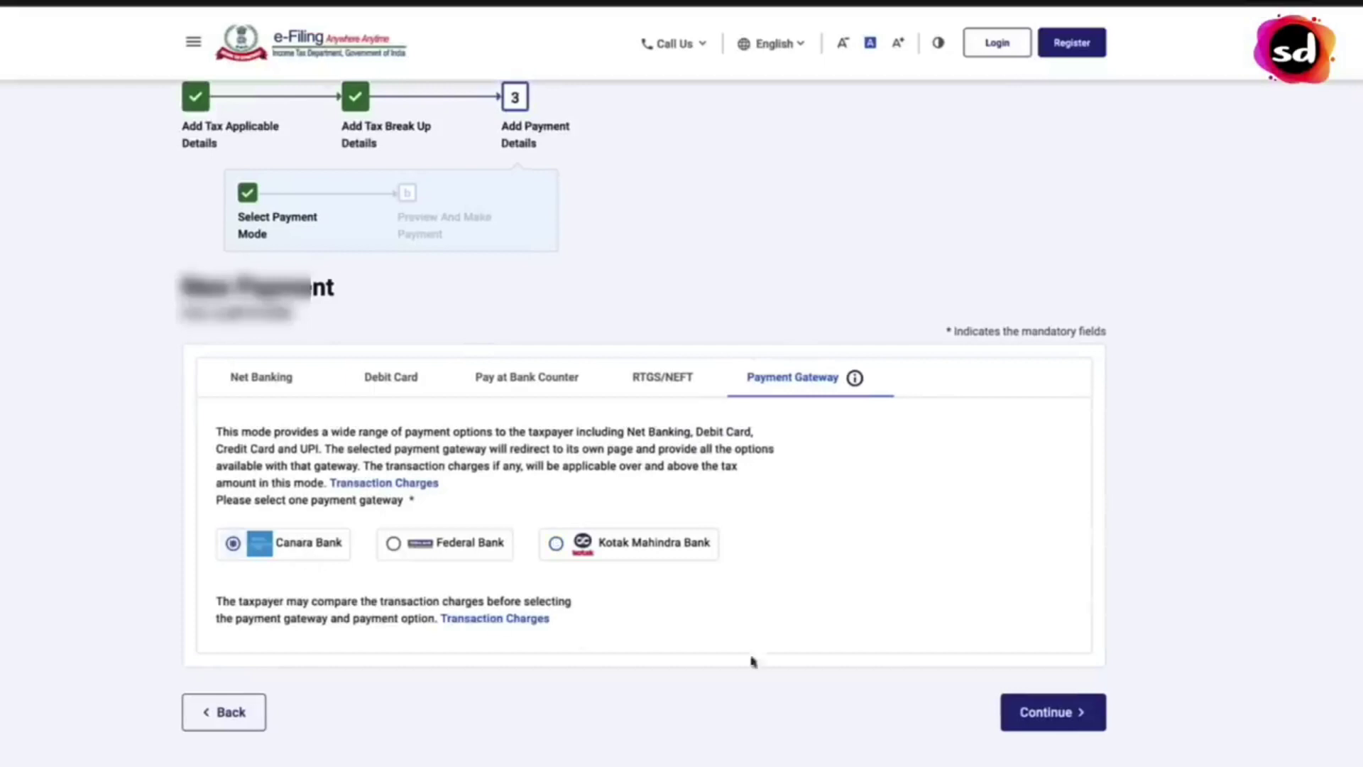
left_click(1054, 723)
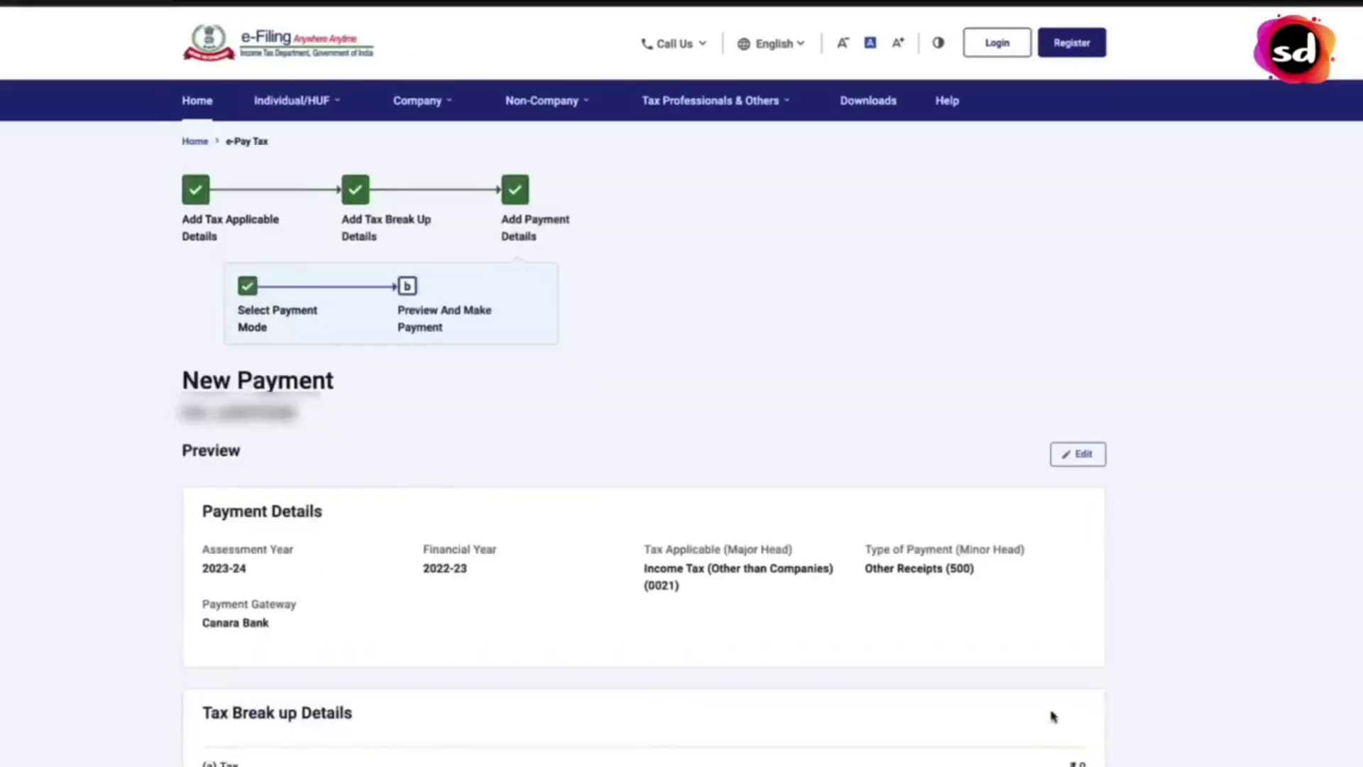
scroll(1174, 353, "down", 5)
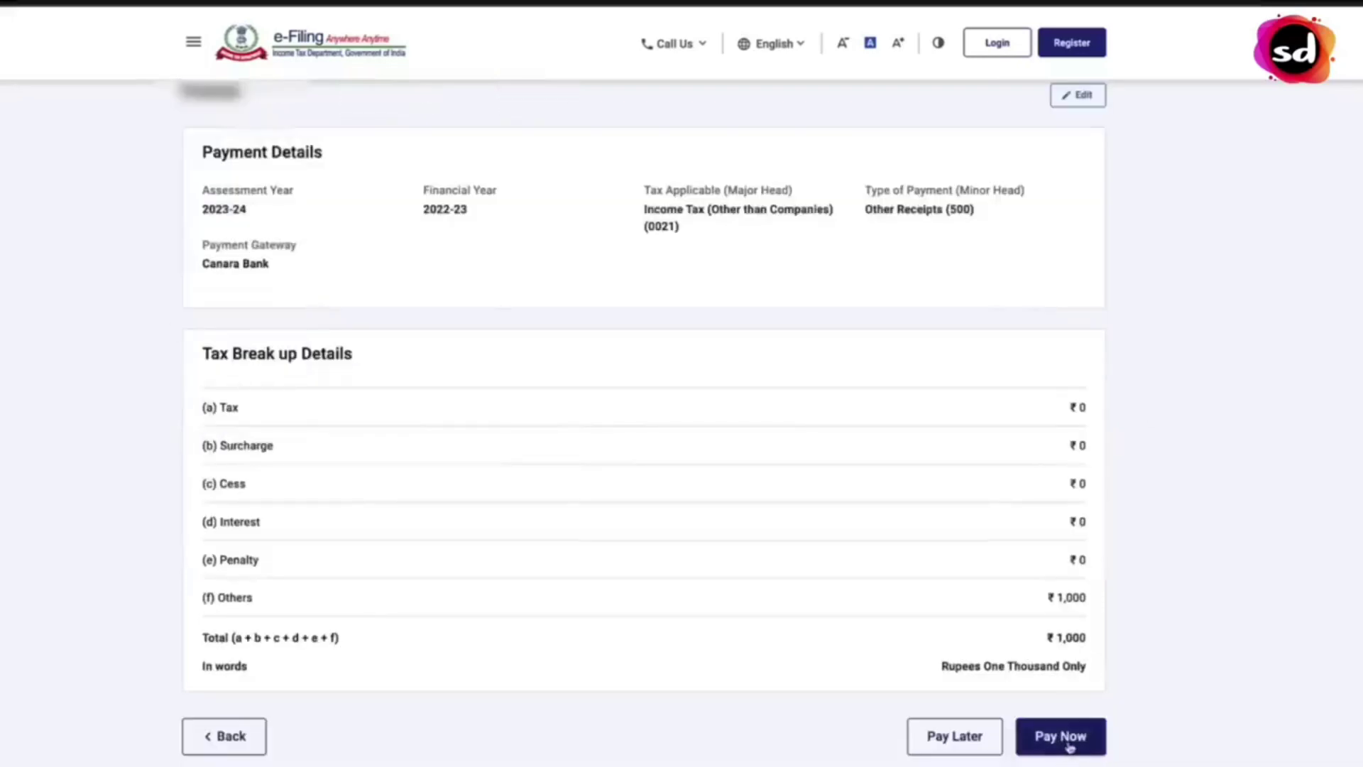
left_click(1061, 736)
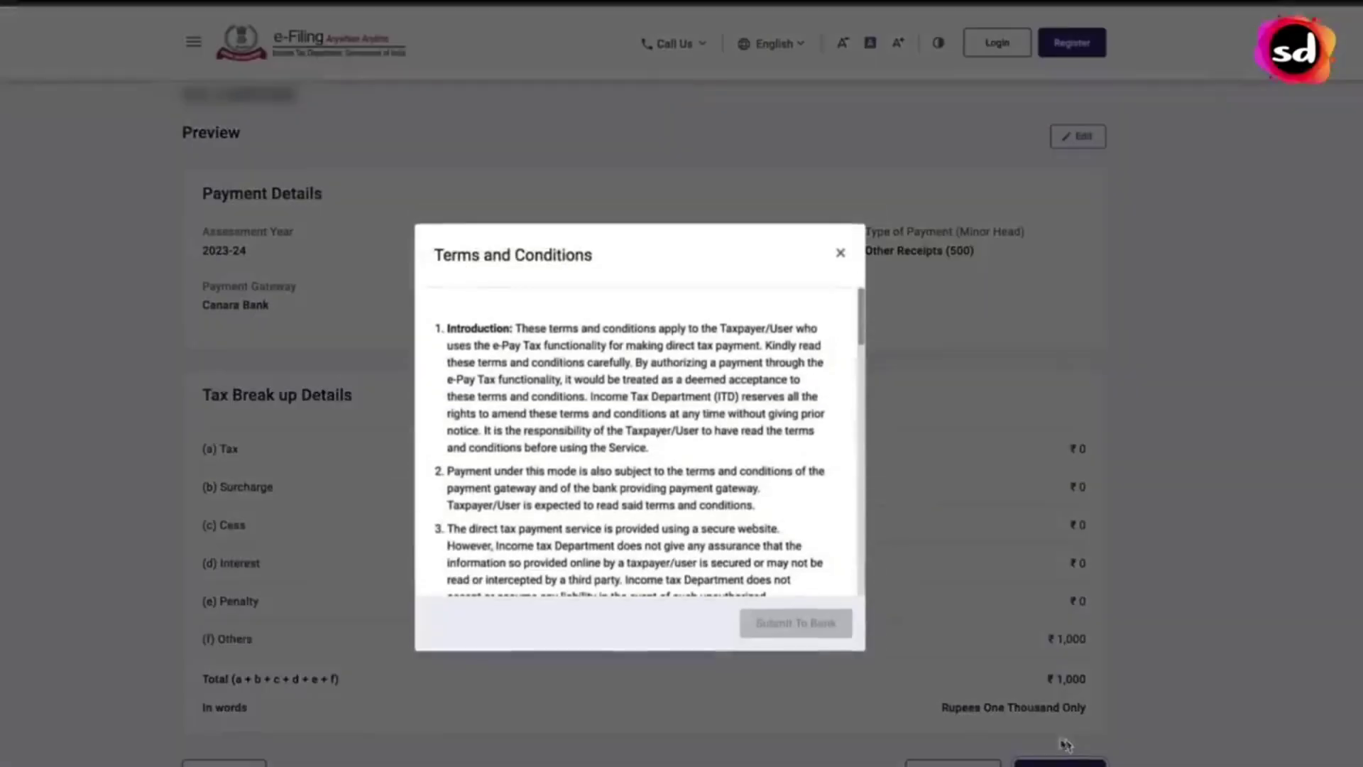
- Agree to the terms and conditions and submit the ₹1,000 payment to the bank
scroll(736, 476, "down", 5)
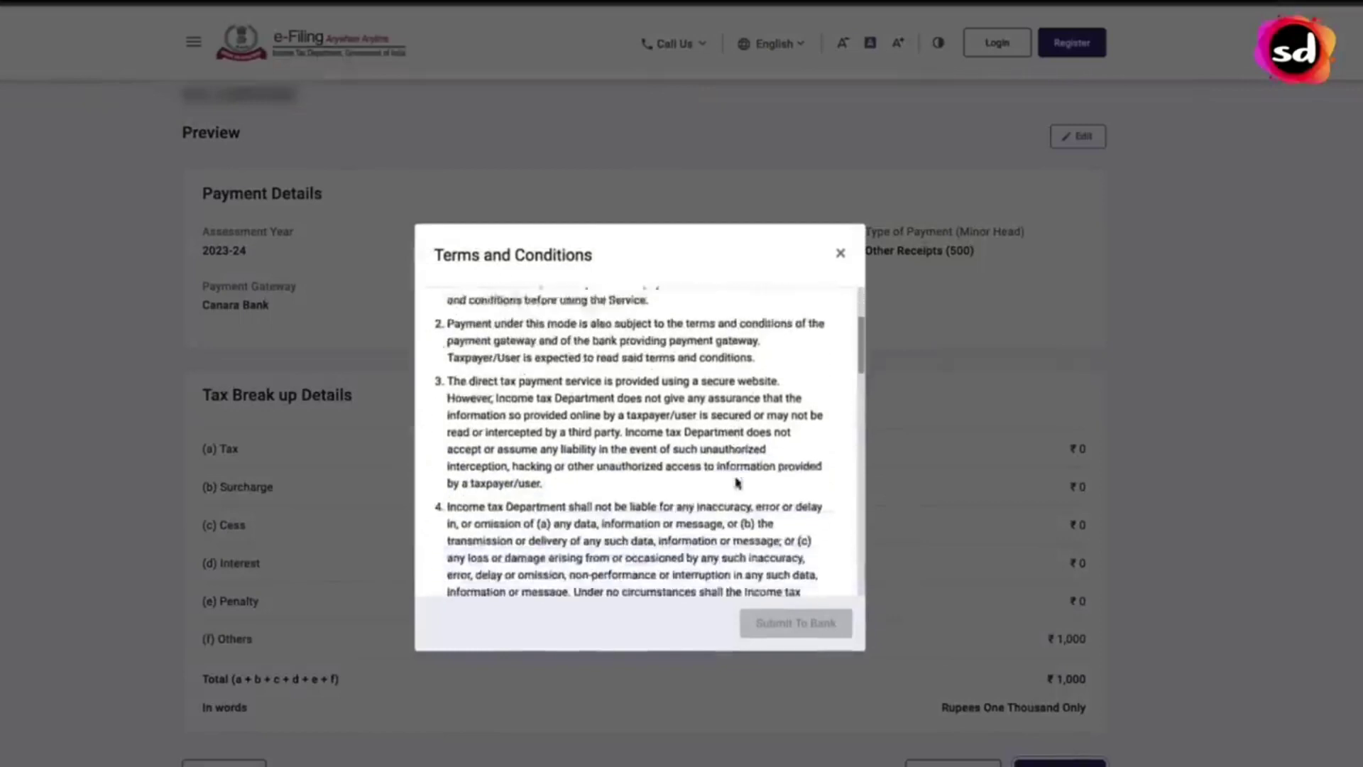
scroll(736, 483, "down", 10)
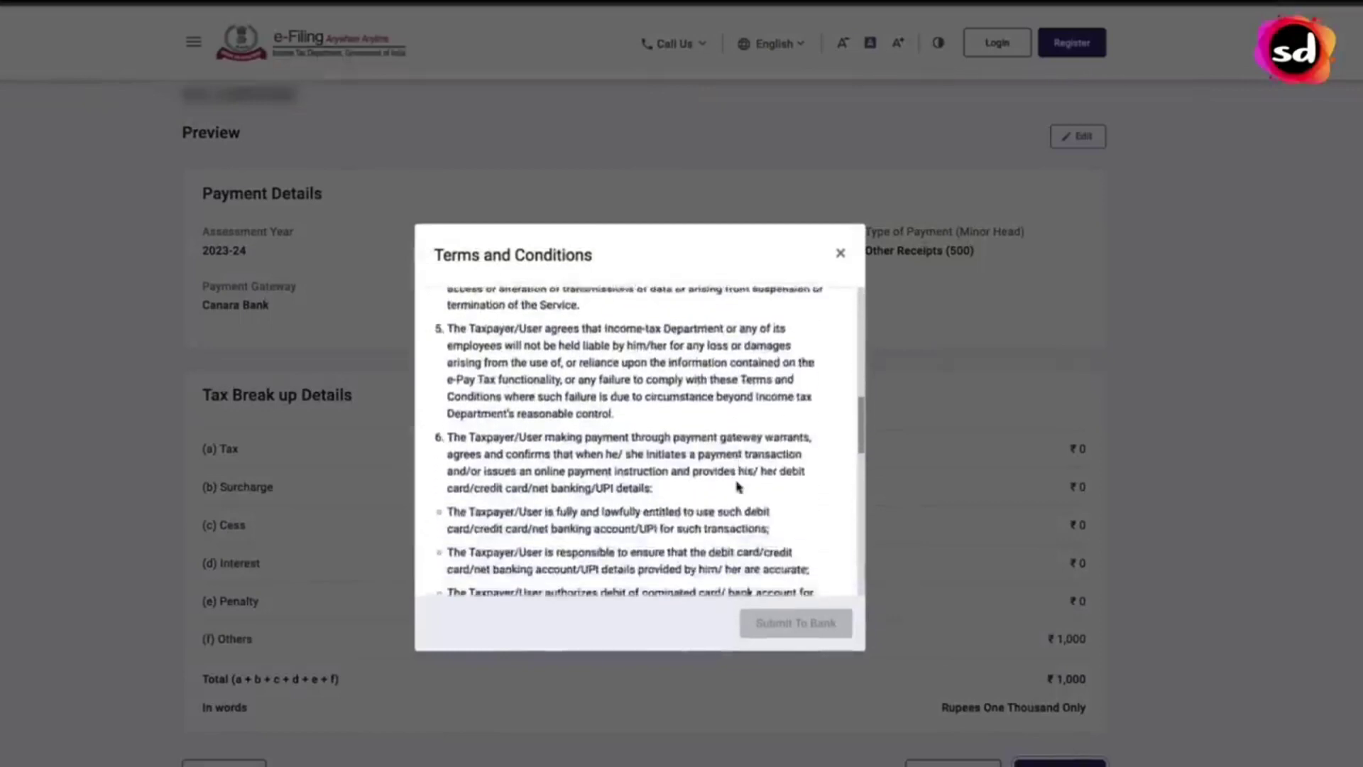
scroll(739, 488, "down", 4)
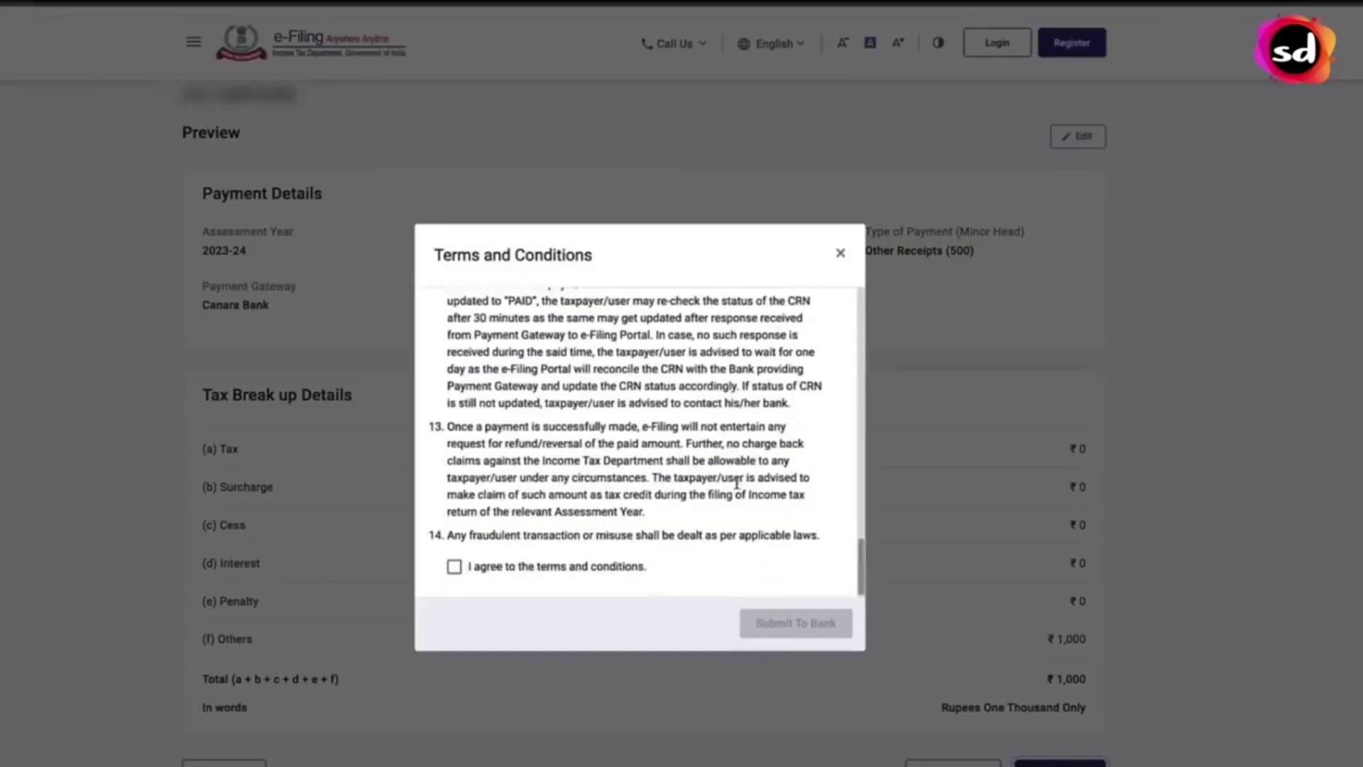
left_click(454, 567)
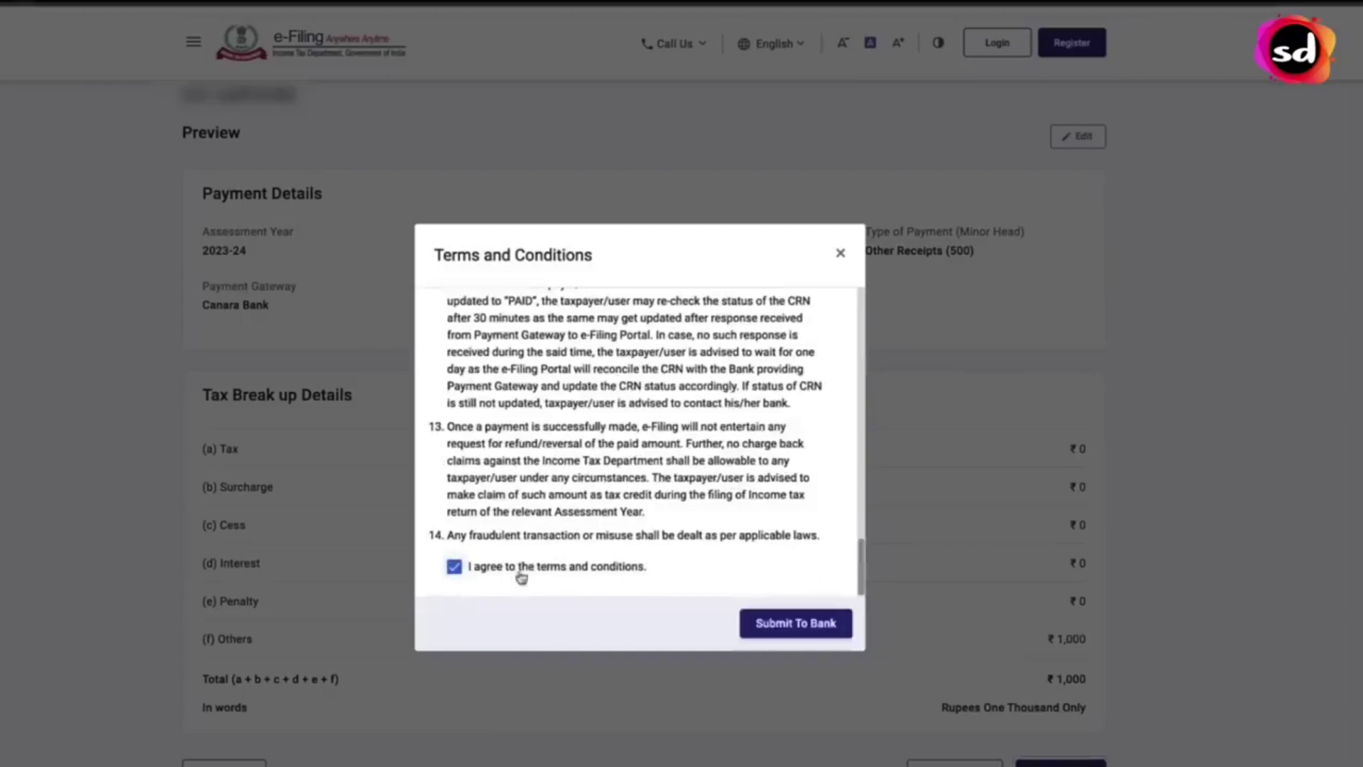
left_click(803, 631)
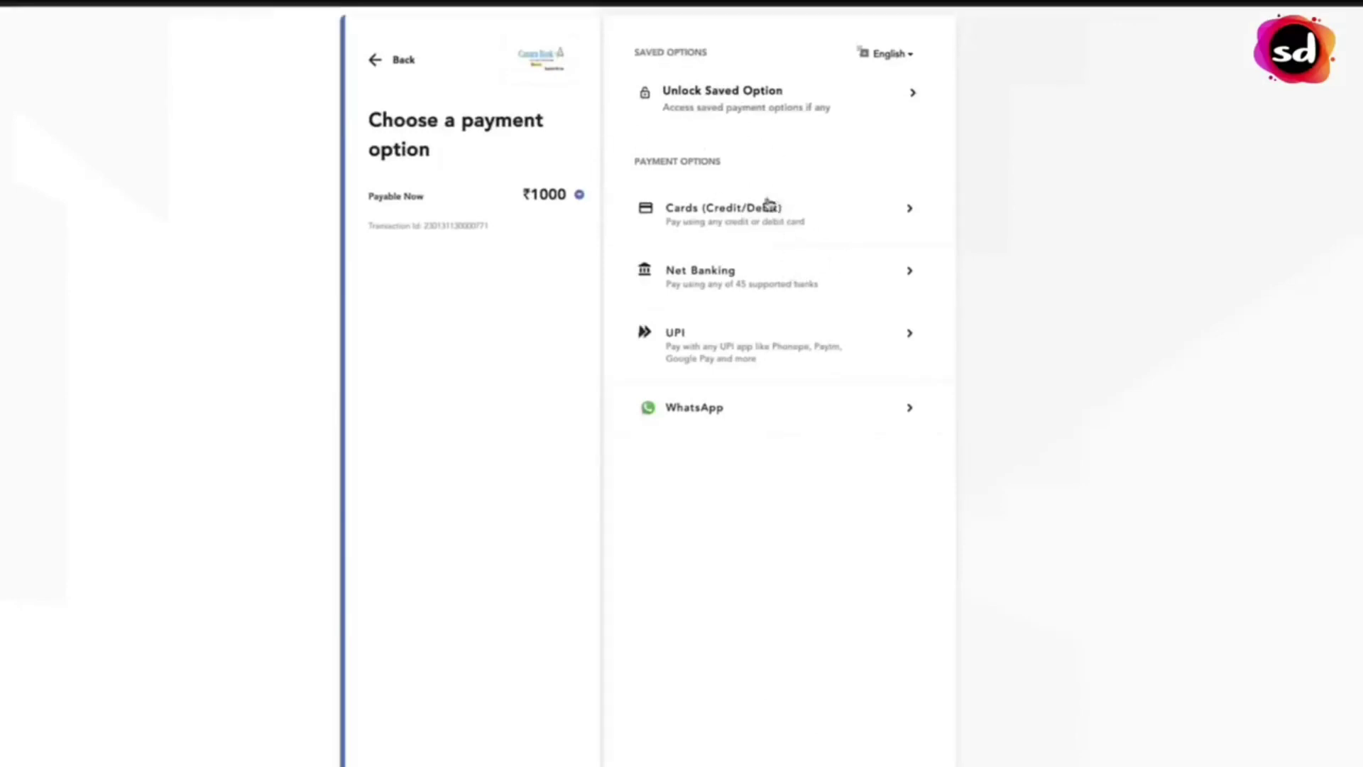
- Pay the ₹1000 fee by credit/debit card on Canara Bank and confirm with the OTP
left_click(811, 225)
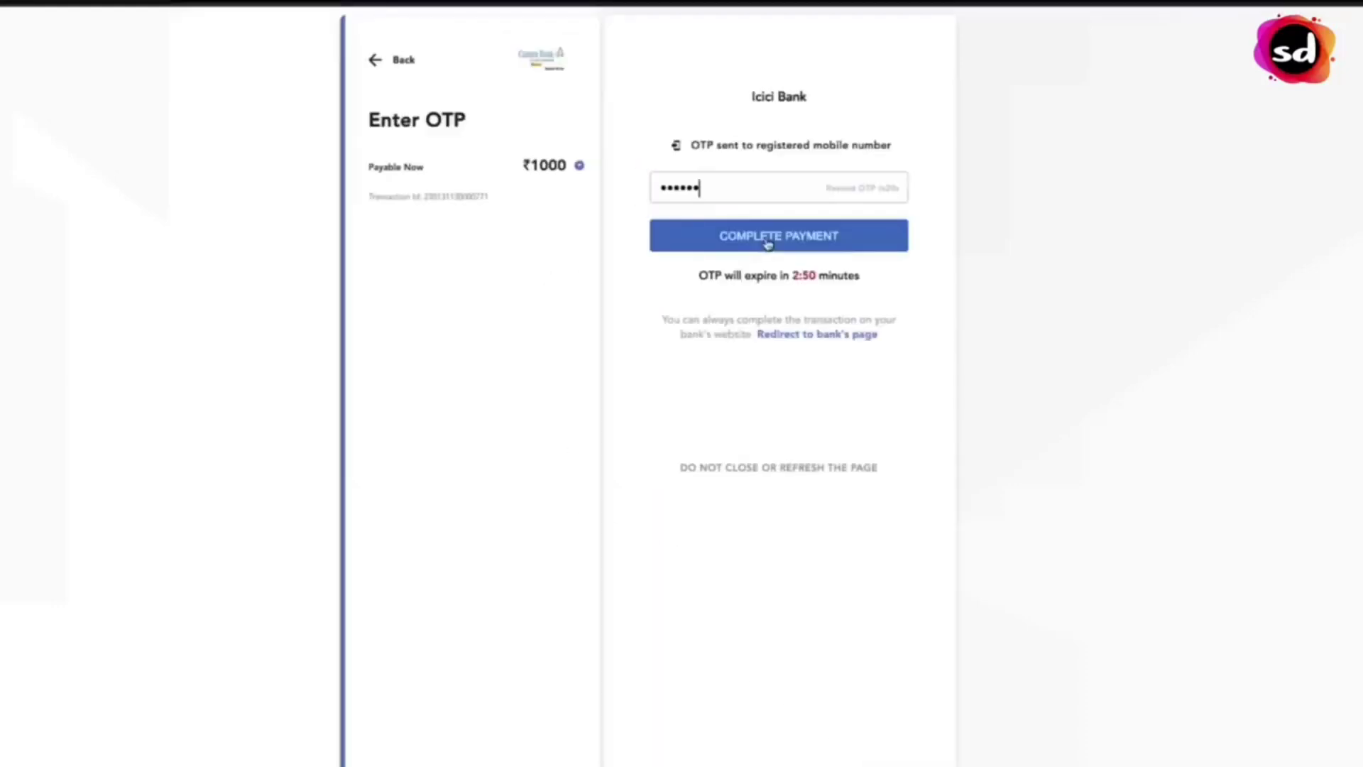
left_click(767, 243)
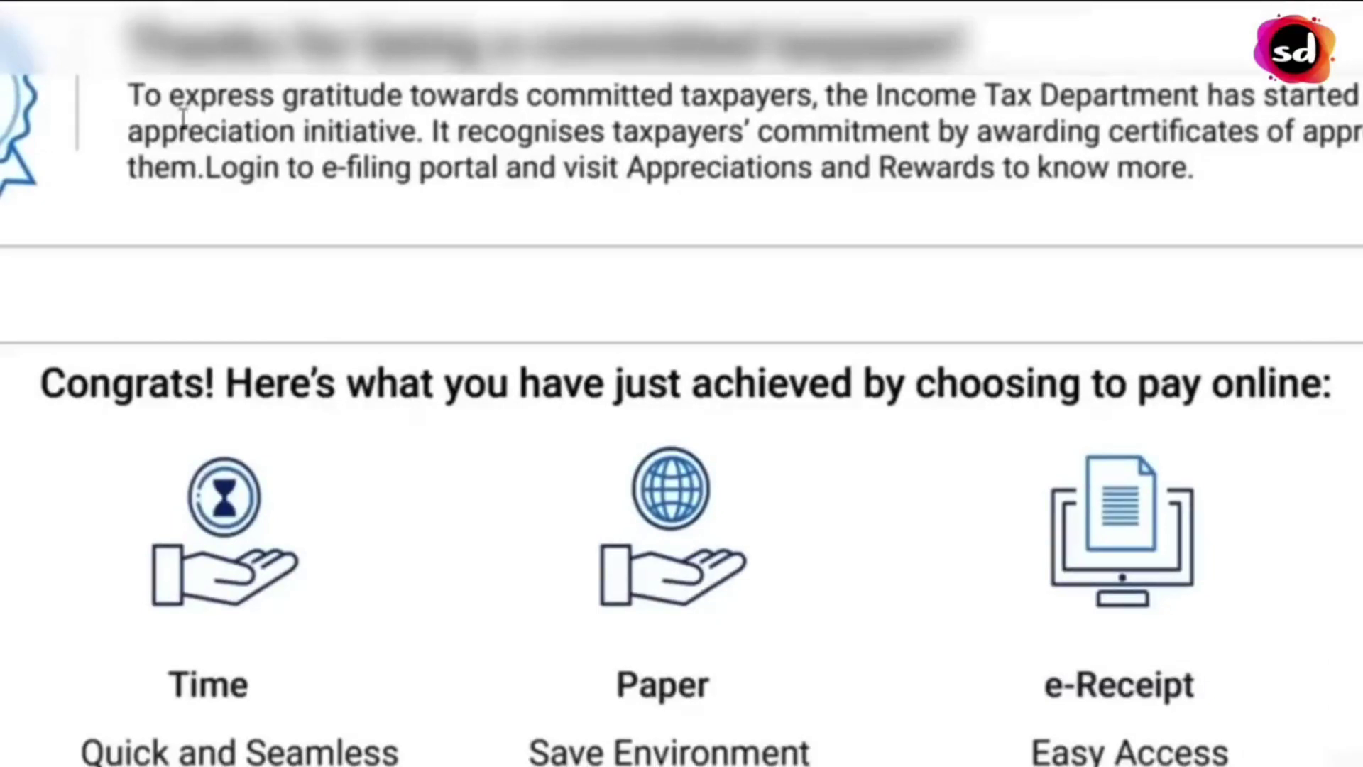
- Drag across the challan receipt showing the Time, Paper and e-Receipt benefits
left_click_drag(188, 131, 510, 106)
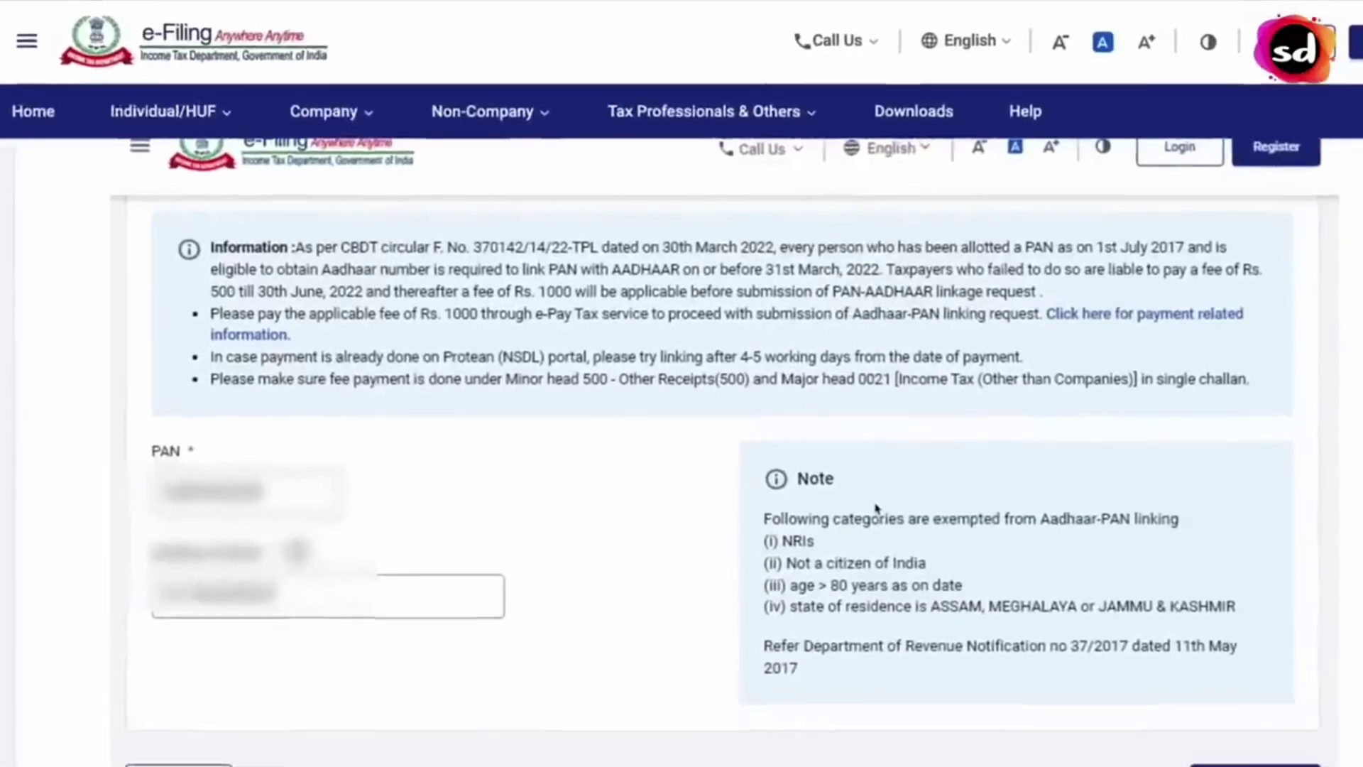
- Scroll down the Link Aadhaar form holding the entered PAN and Aadhaar number
scroll(878, 508, "down", 2)
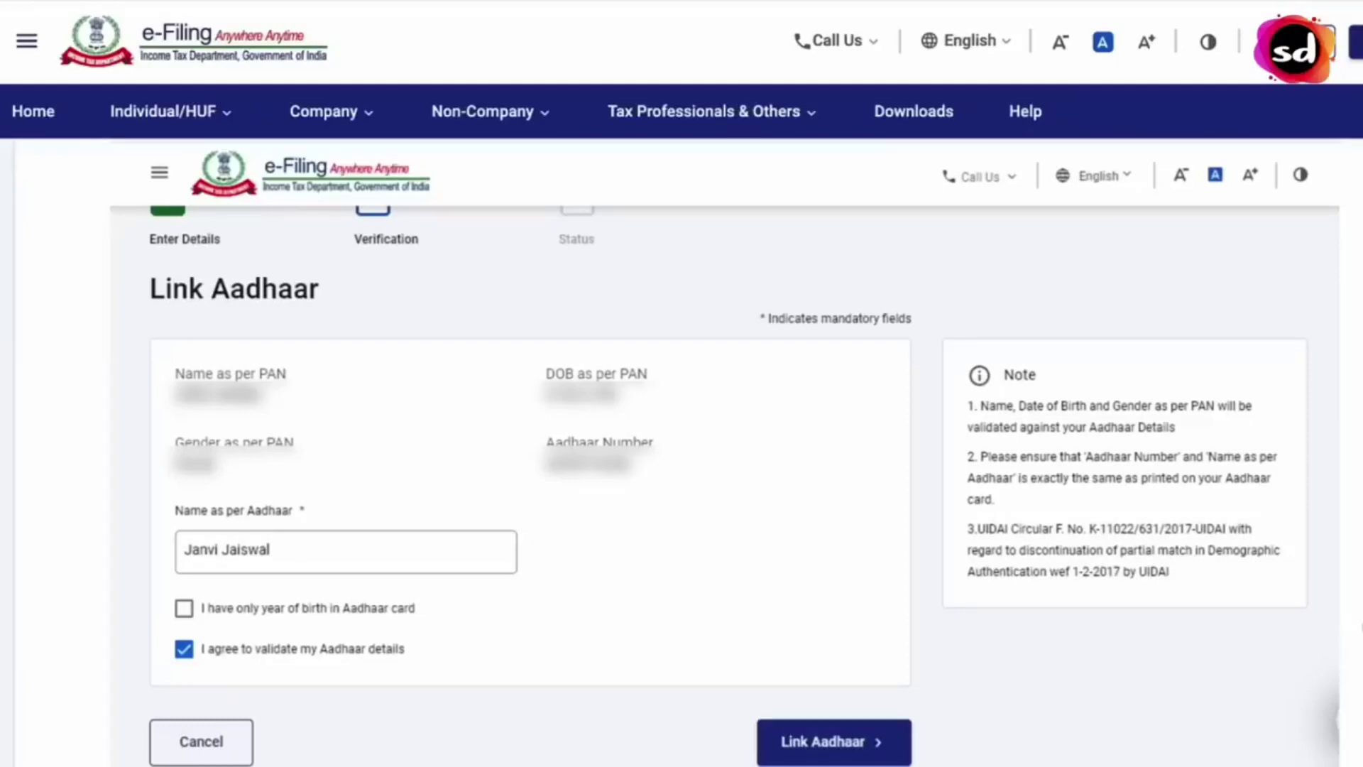
- Scroll down the home page toward the Quick Links section
scroll(682, 426, "down", 1)
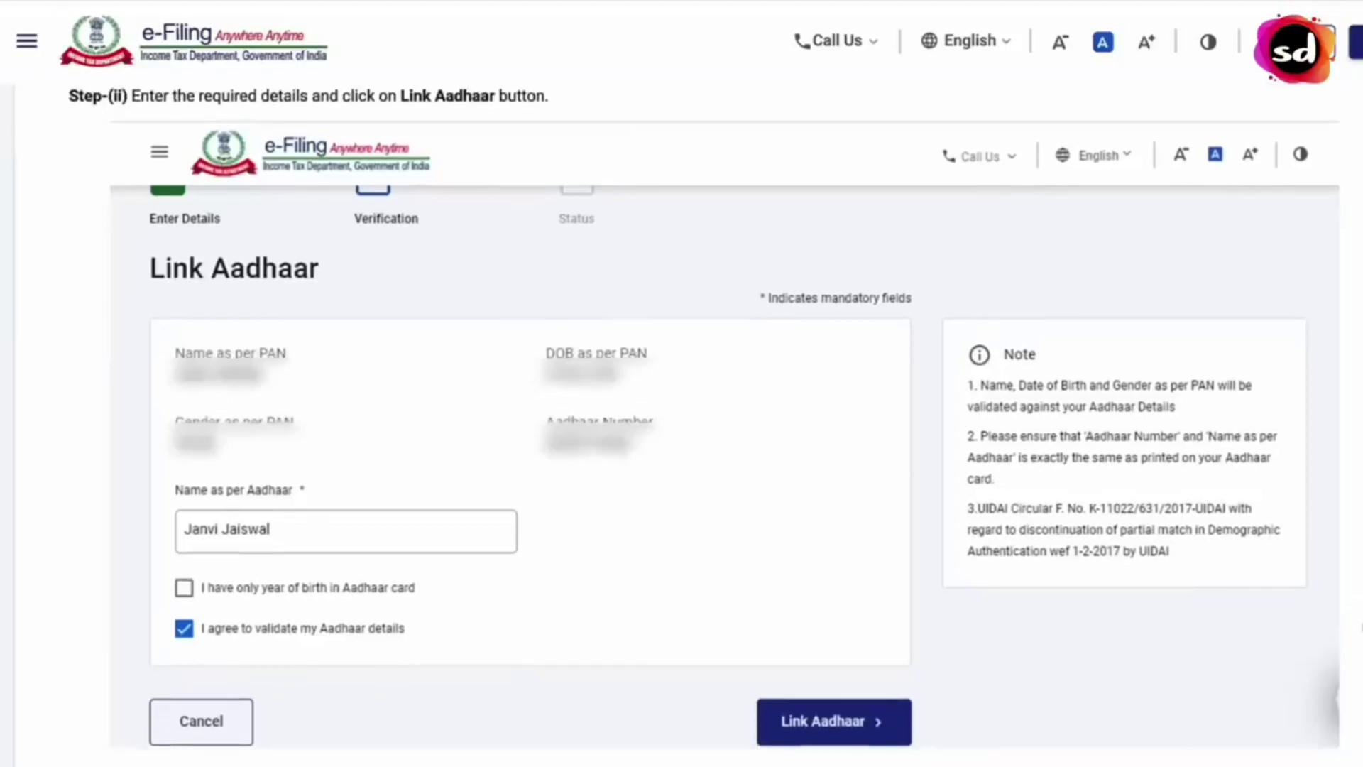
scroll(607, 489, "down", 9)
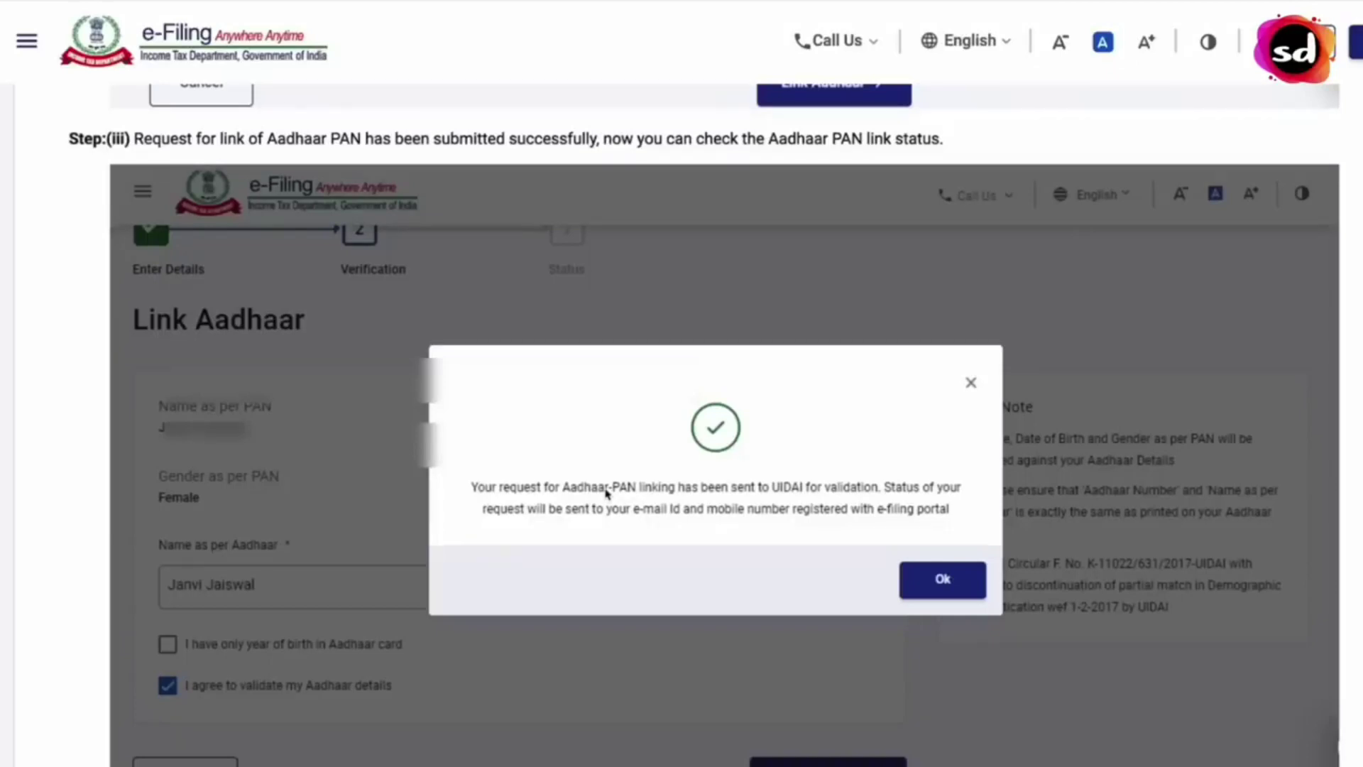
scroll(497, 476, "down", 10)
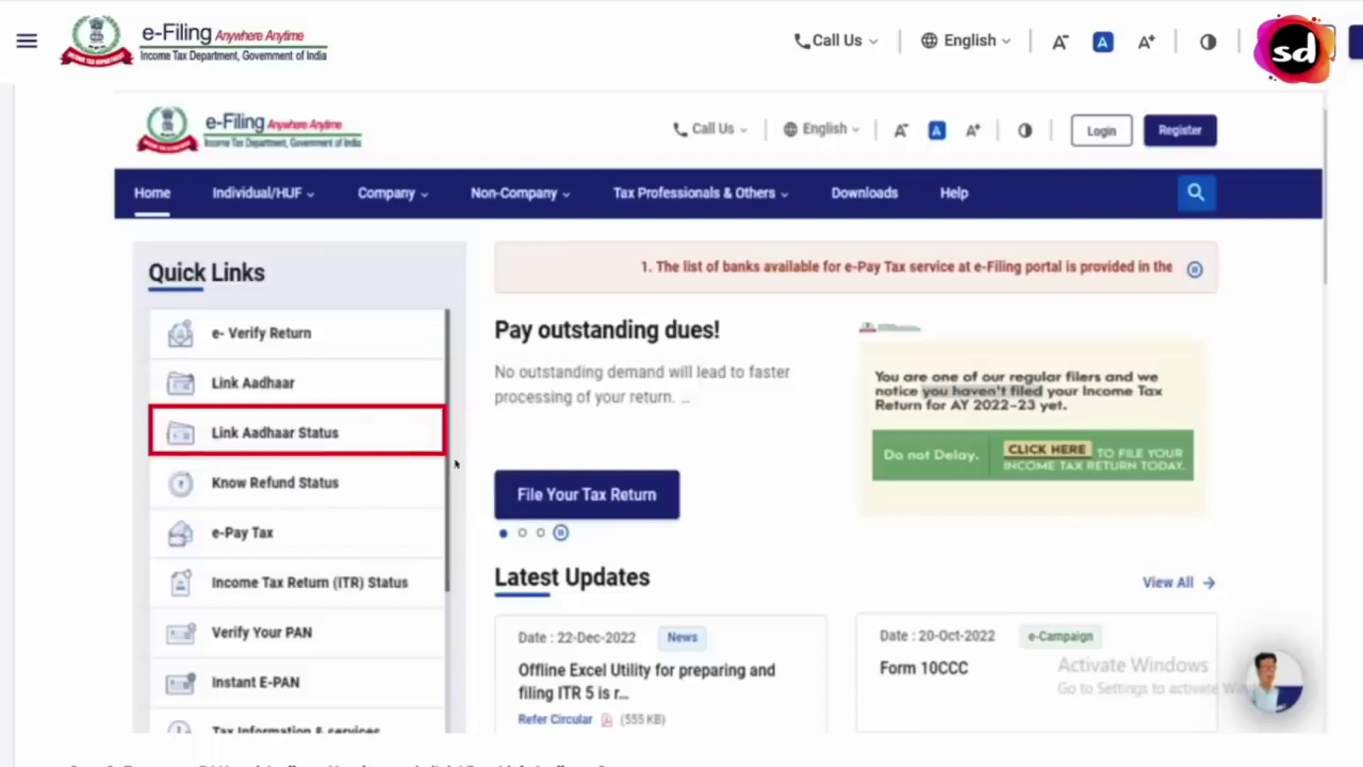
- Scroll down the Link Aadhaar Status form with PAN and Aadhaar number filled in
scroll(466, 471, "down", 10)
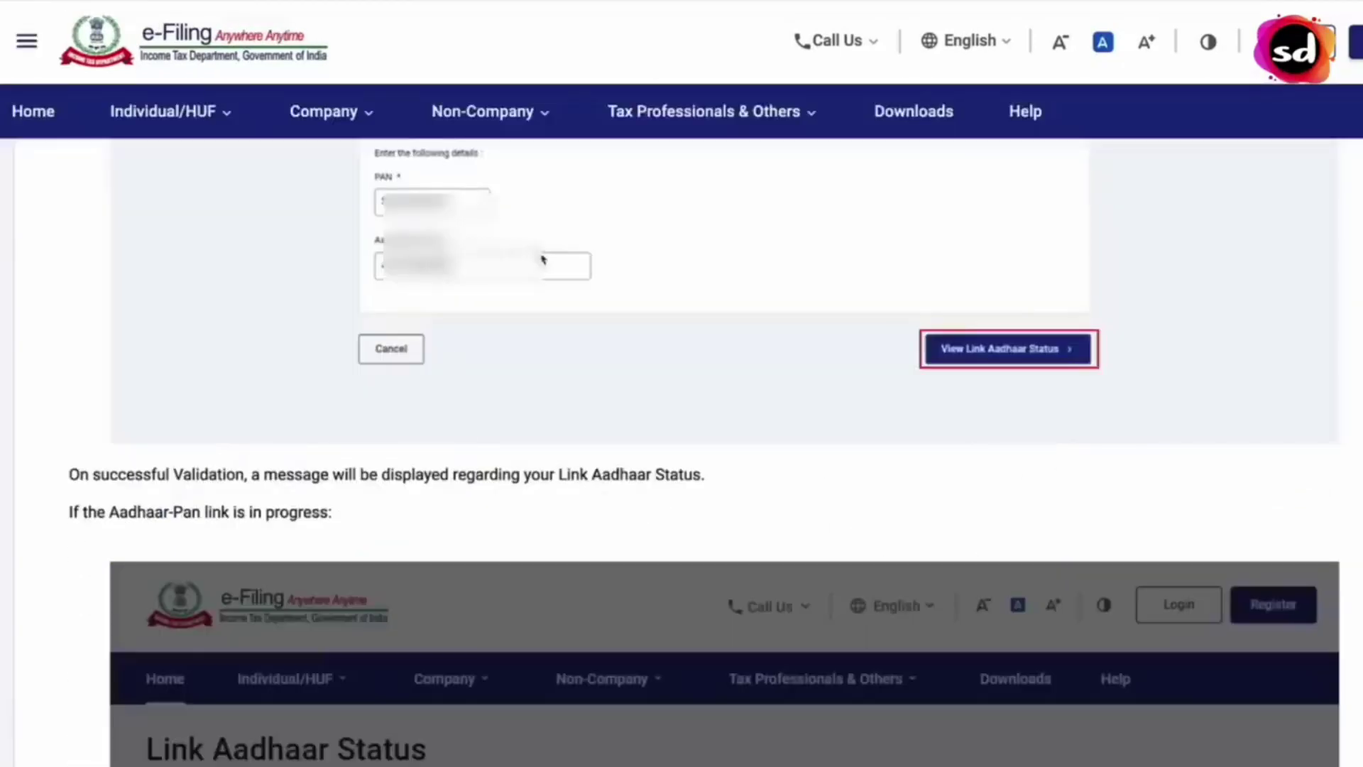